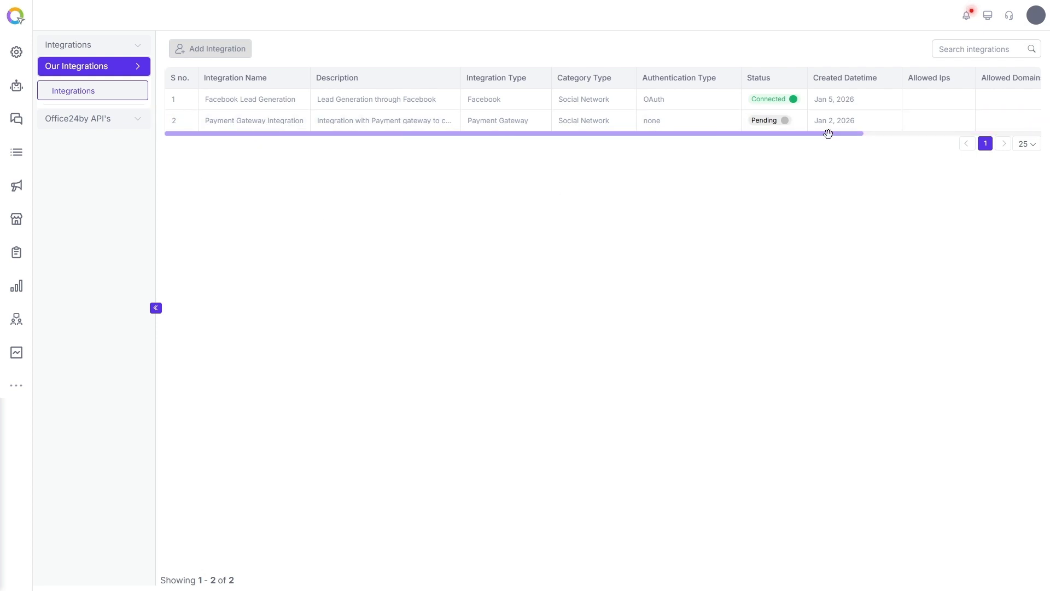
- Open the Payment Gateway Integration entry in the integrations list for editing
{"action": "left_click_drag", "start_coordinate": [839, 133], "coordinate": [1030, 134]}
{"action": "left_click", "coordinate": [1020, 121]}
{"action": "left_click", "coordinate": [994, 144]}
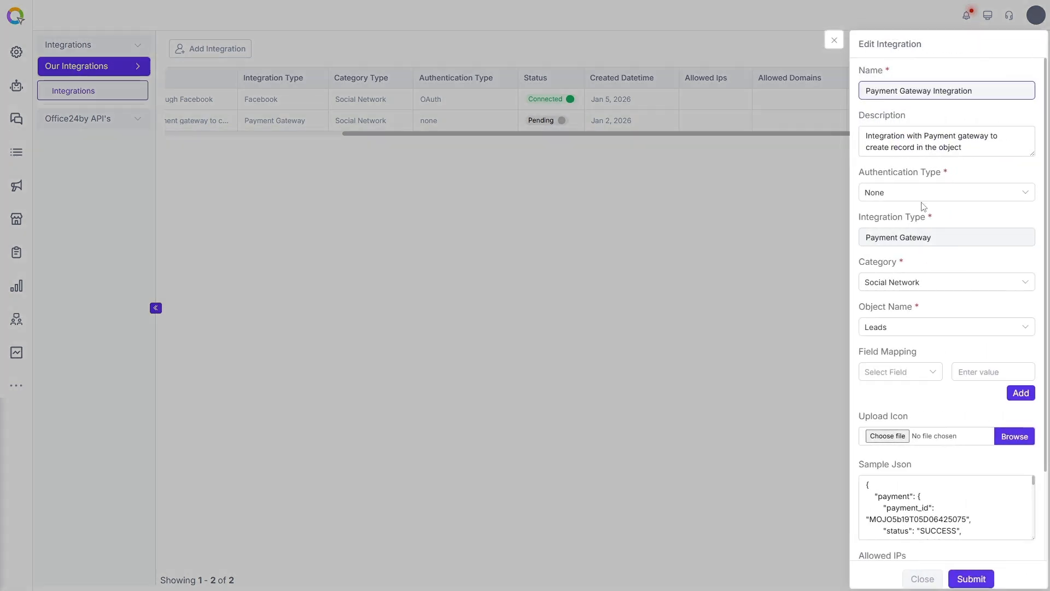
- Review the integration's description and integration type, along with the available Authentication Type and Category options
{"action": "left_click", "coordinate": [918, 244]}
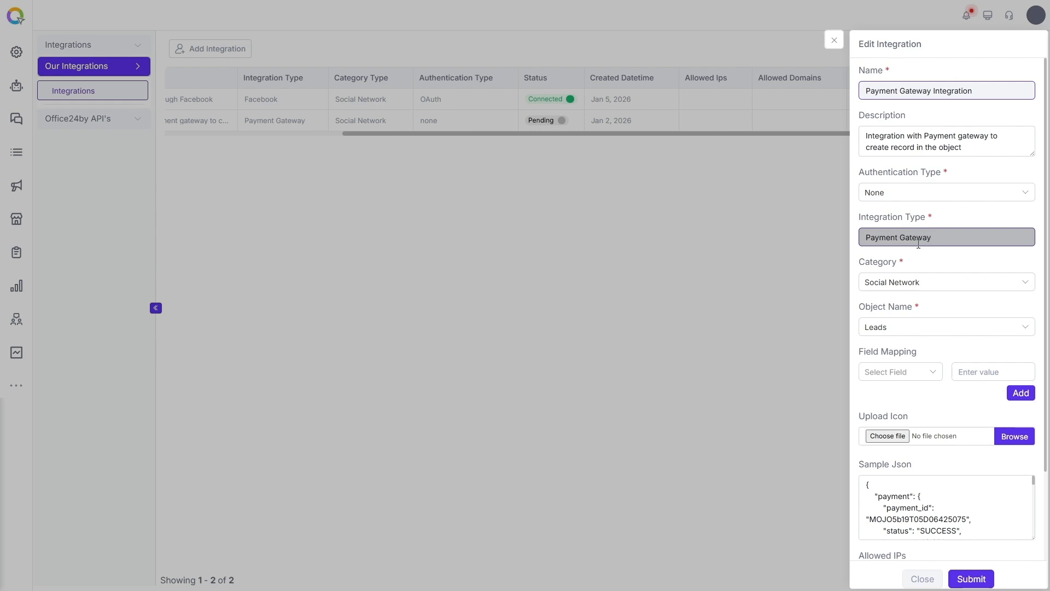
{"action": "left_click", "coordinate": [913, 144]}
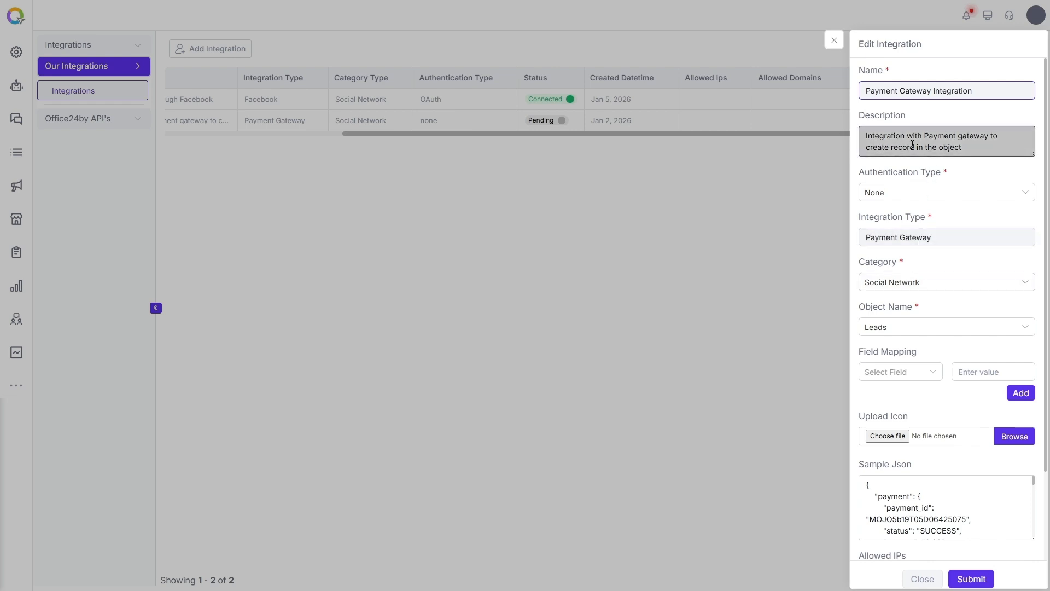
{"action": "left_click", "coordinate": [976, 196]}
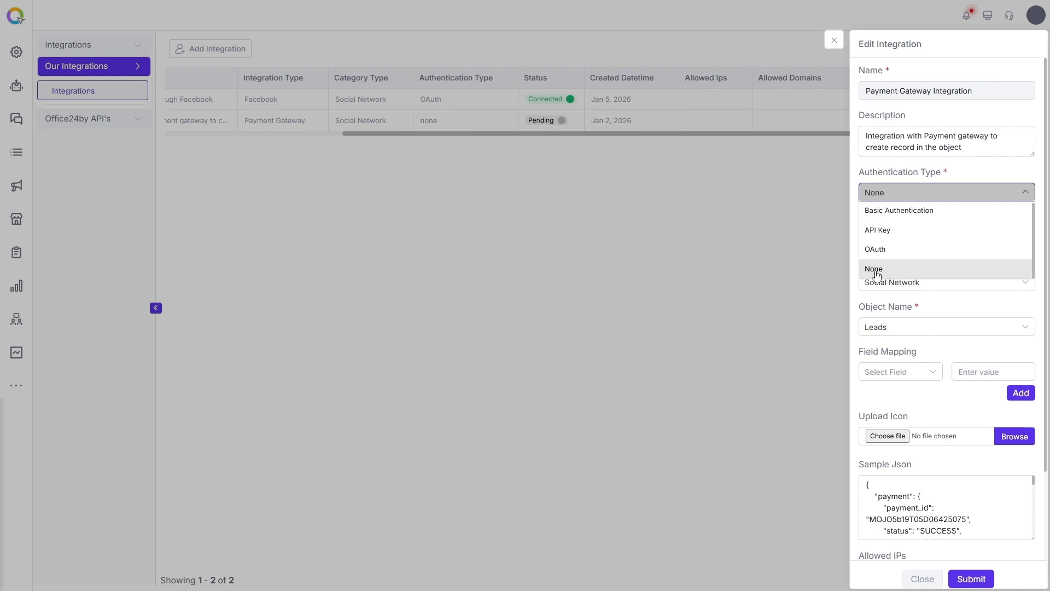
{"action": "left_click", "coordinate": [989, 174]}
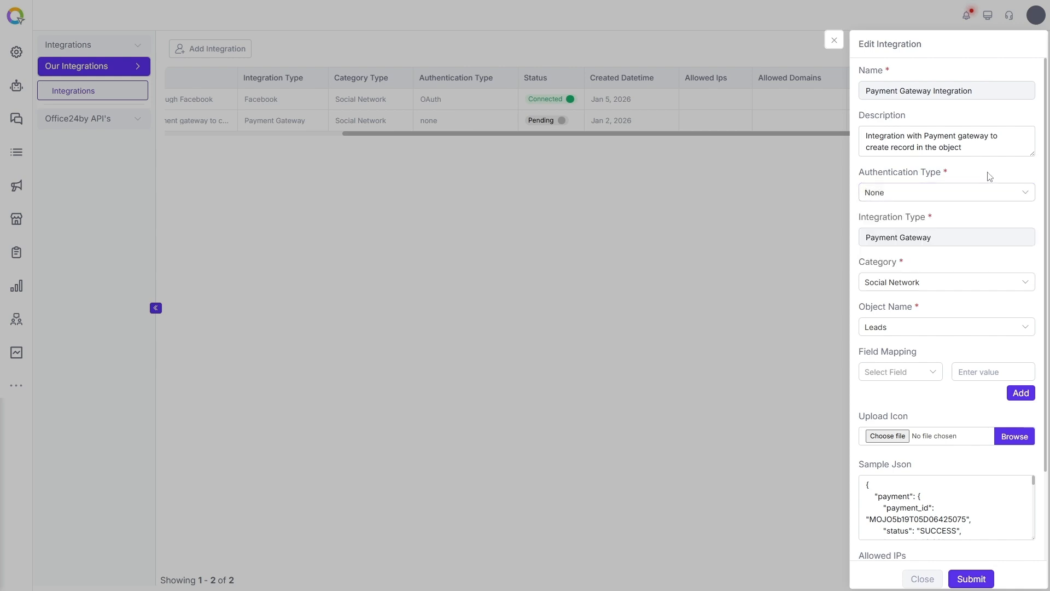
{"action": "left_click", "coordinate": [936, 285]}
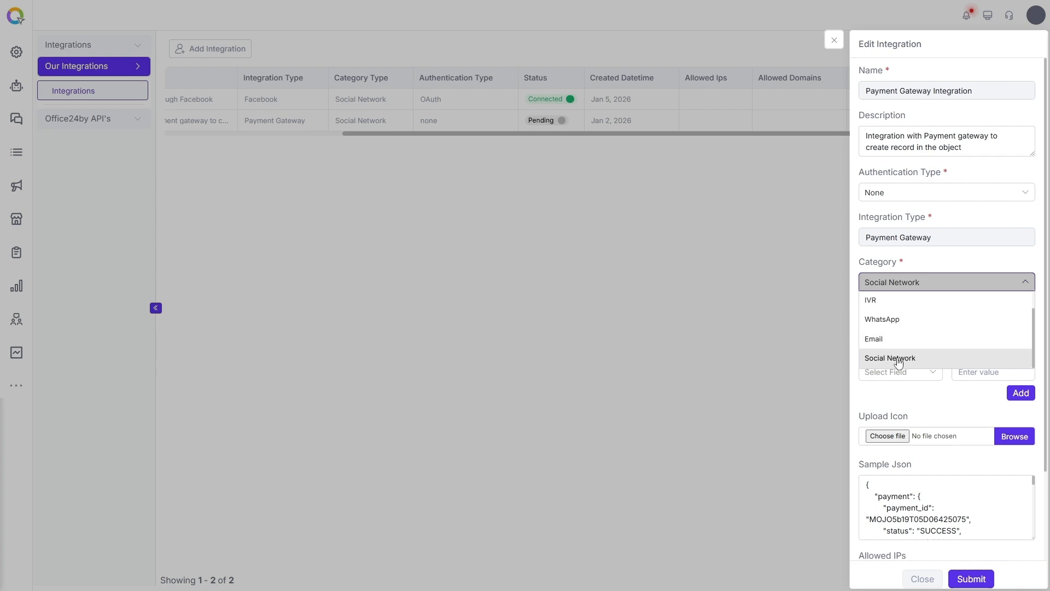
{"action": "left_click", "coordinate": [991, 263]}
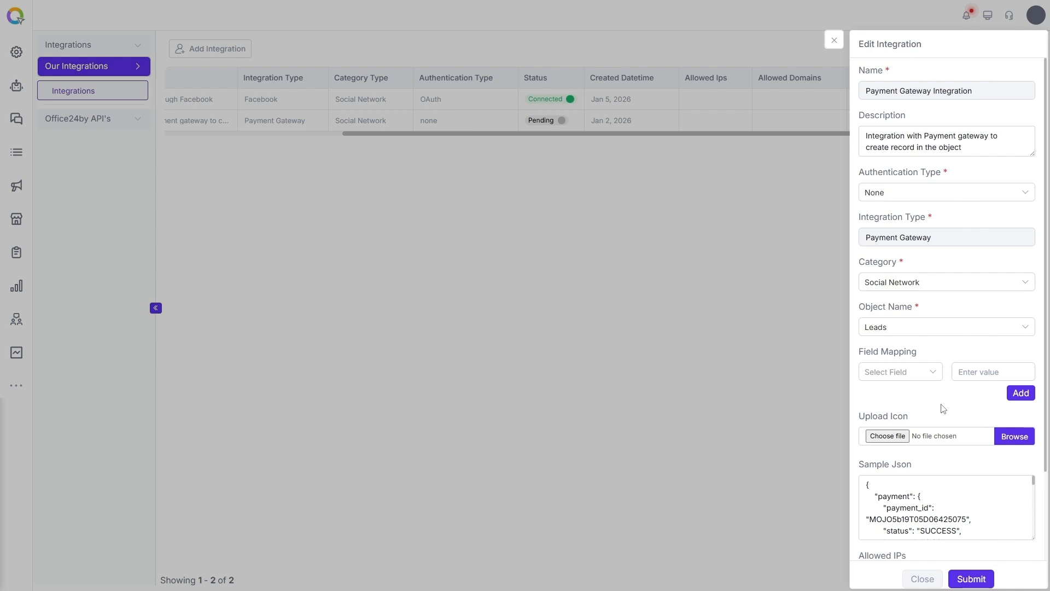
- Enlarge the Sample Json box, read through the payment payload, and submit the integration
{"action": "scroll", "coordinate": [943, 408], "scroll_direction": "down", "scroll_amount": 2}
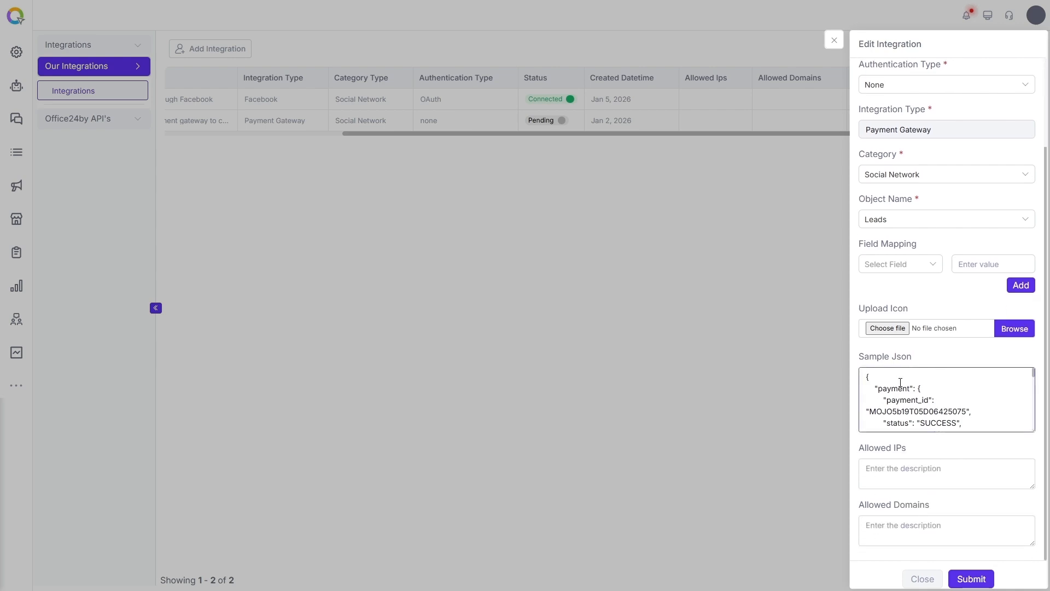
{"action": "left_click_drag", "start_coordinate": [1032, 430], "coordinate": [1042, 583]}
{"action": "scroll", "coordinate": [995, 442], "scroll_direction": "down", "scroll_amount": 2}
{"action": "scroll", "coordinate": [995, 441], "scroll_direction": "up", "scroll_amount": 1}
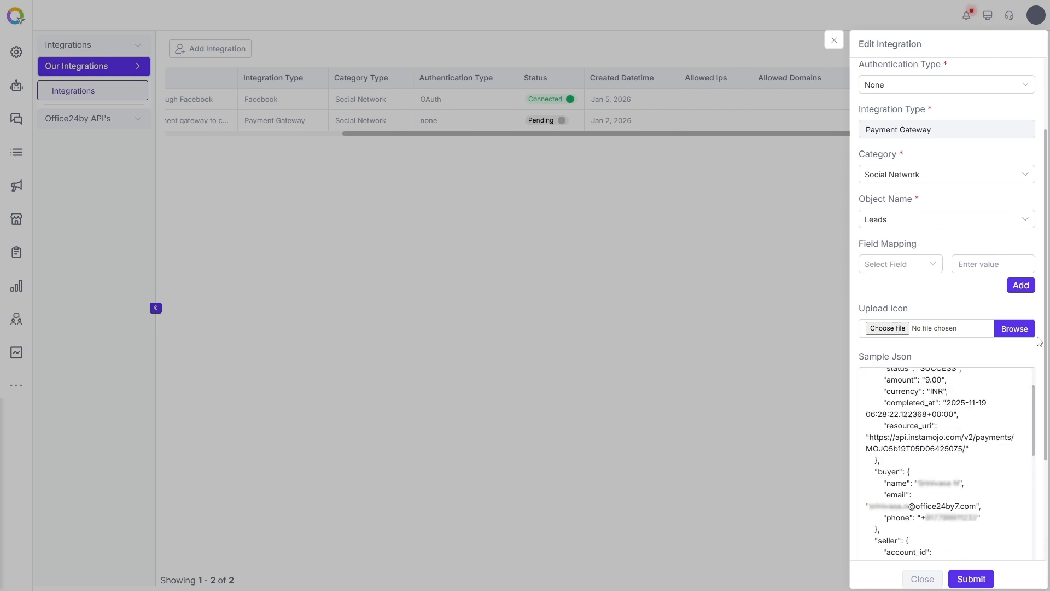
{"action": "scroll", "coordinate": [1039, 341], "scroll_direction": "down", "scroll_amount": 3}
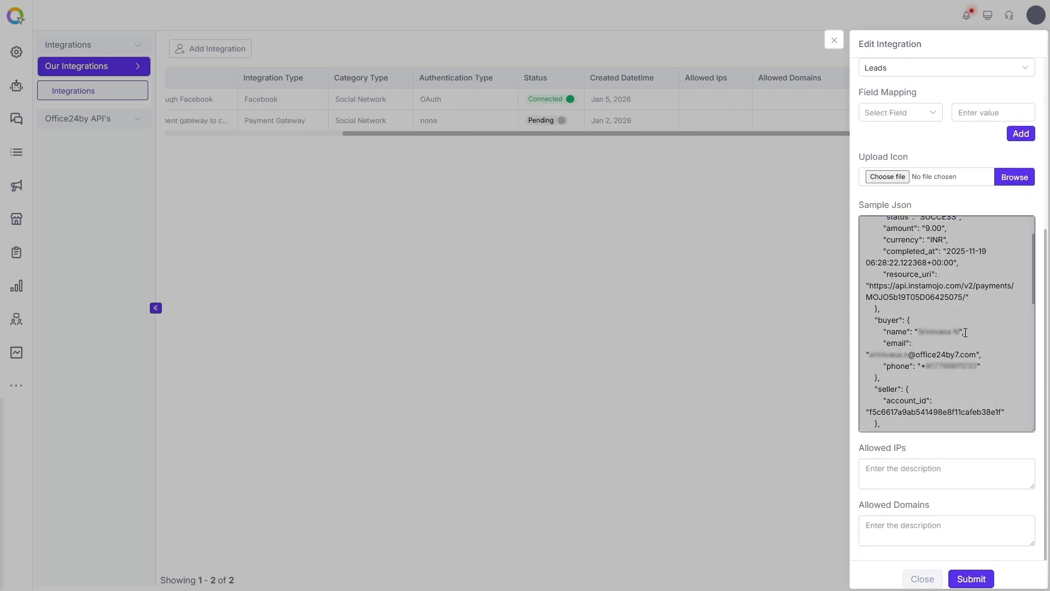
{"action": "scroll", "coordinate": [976, 338], "scroll_direction": "up", "scroll_amount": 1}
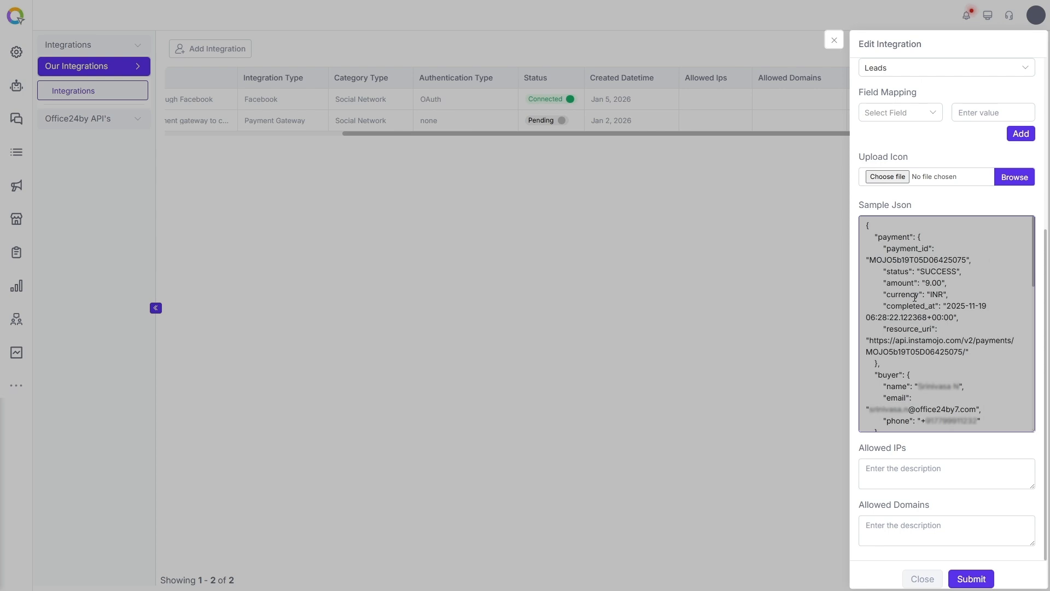
{"action": "scroll", "coordinate": [941, 372], "scroll_direction": "down", "scroll_amount": 2}
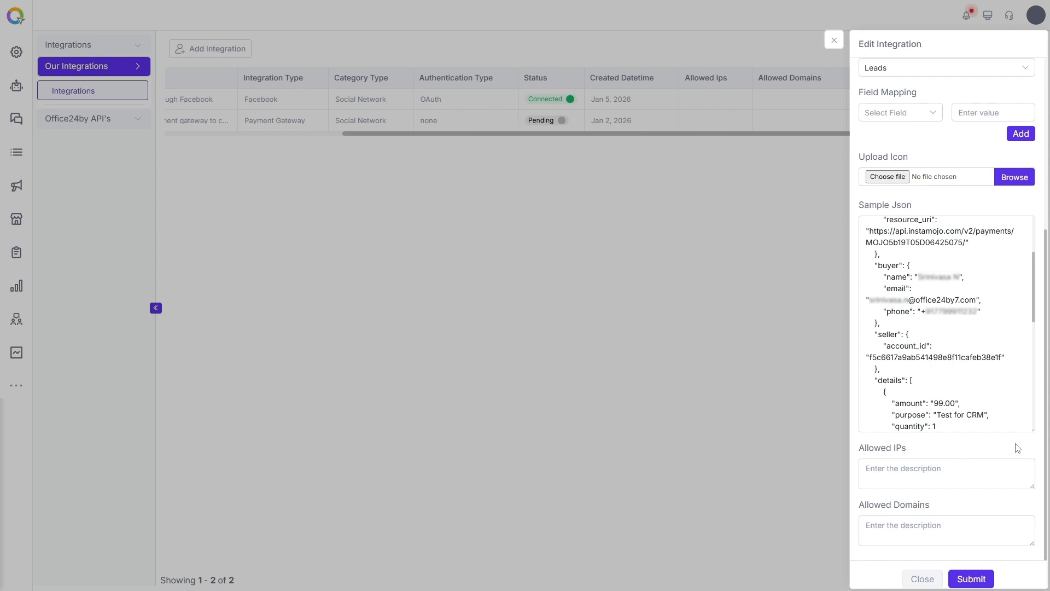
{"action": "left_click", "coordinate": [972, 579]}
{"action": "left_click_drag", "start_coordinate": [380, 133], "coordinate": [194, 140]}
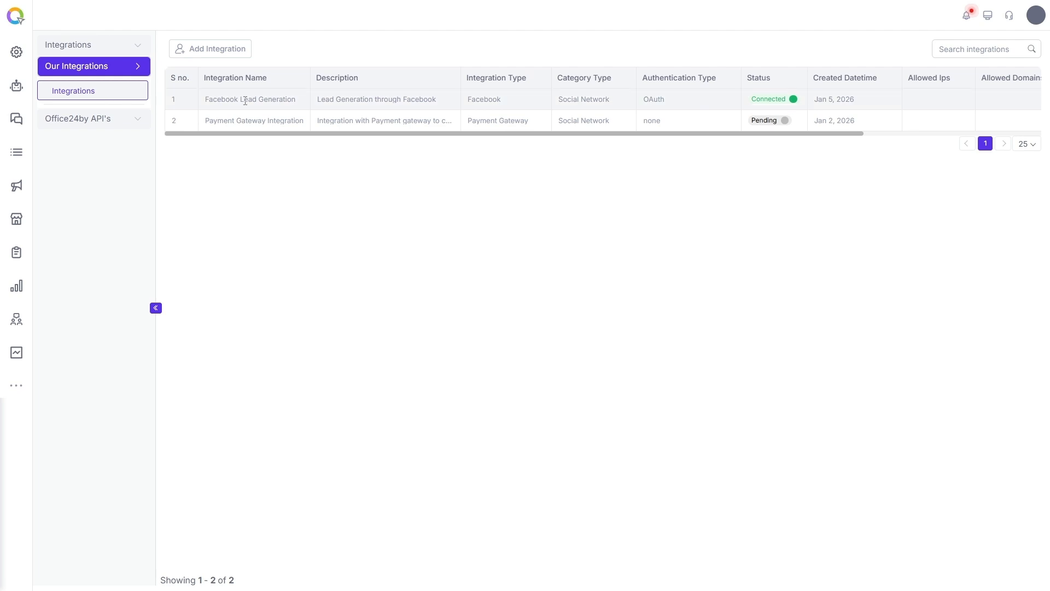
{"action": "left_click_drag", "start_coordinate": [344, 134], "coordinate": [373, 145]}
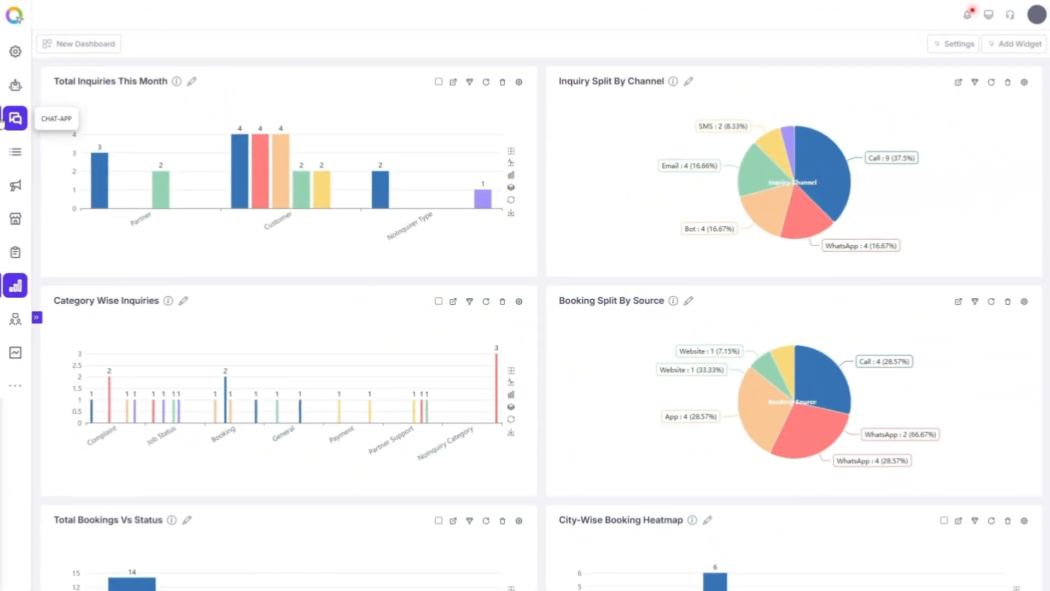
- Open the flow configuration of the "Payment gateway integration with webhook" automation
{"action": "left_click", "coordinate": [16, 86]}
{"action": "left_click", "coordinate": [264, 134]}
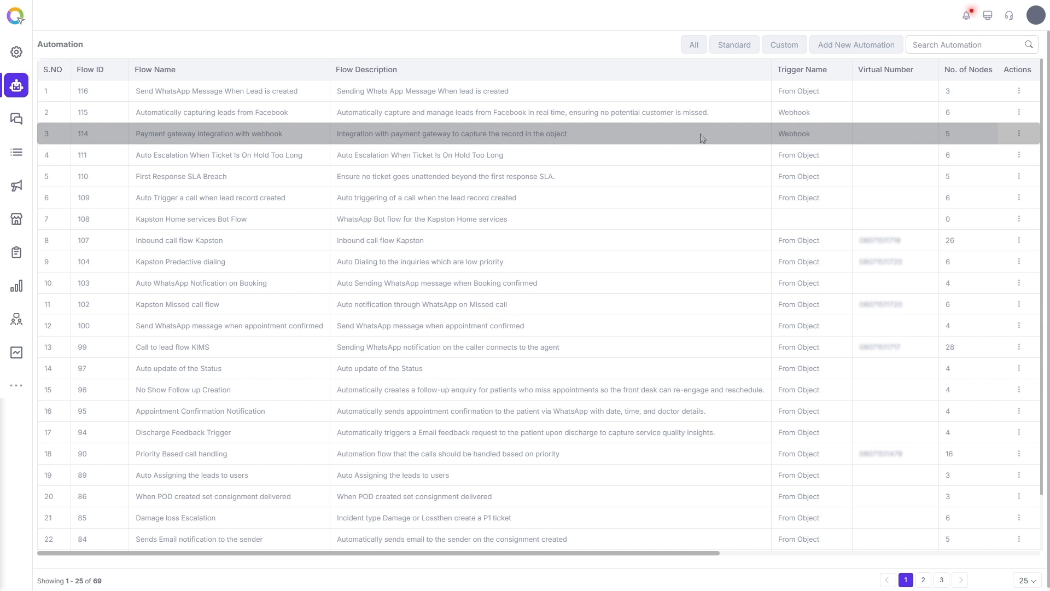
{"action": "left_click", "coordinate": [1020, 138]}
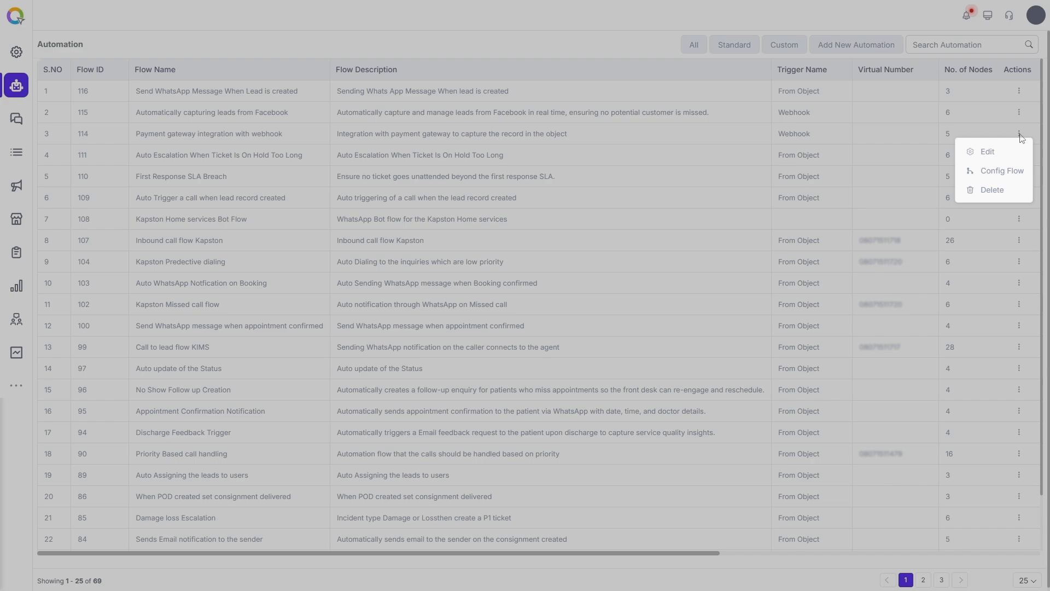
{"action": "left_click", "coordinate": [996, 171]}
{"action": "left_click_drag", "start_coordinate": [97, 167], "coordinate": [96, 162]}
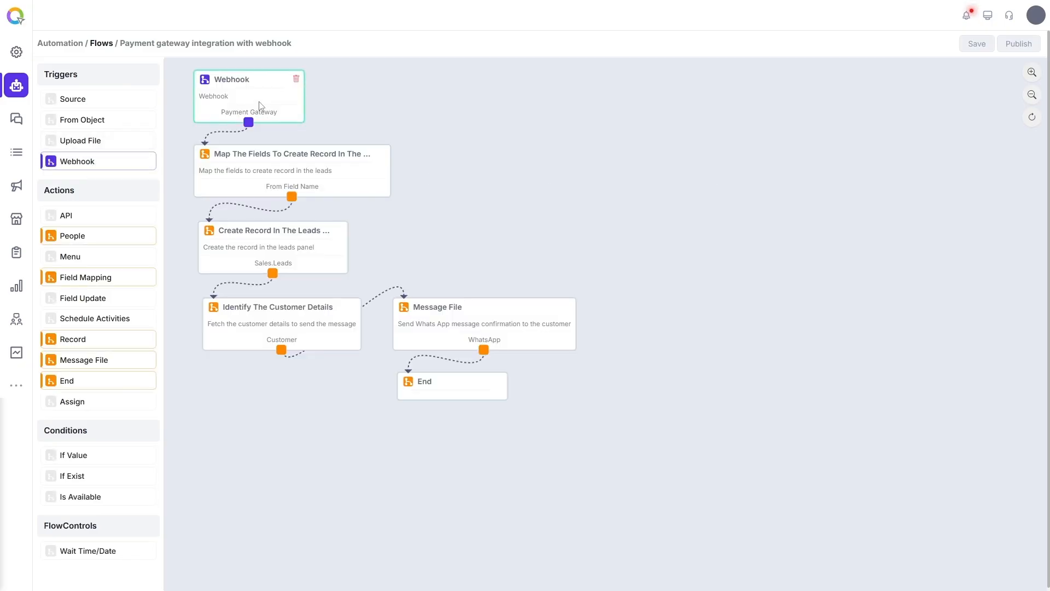
{"action": "left_click_drag", "start_coordinate": [91, 121], "coordinate": [90, 124]}
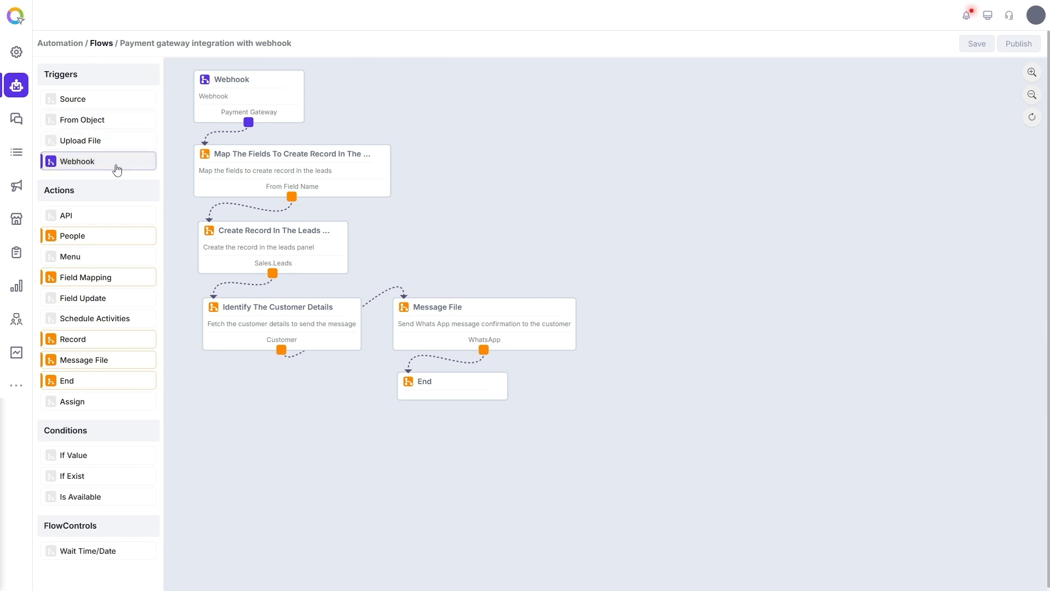
- Open the settings of the flow's Webhook trigger node and check the available Integration Type options
{"action": "left_click", "coordinate": [248, 83]}
{"action": "double_click", "coordinate": [248, 81]}
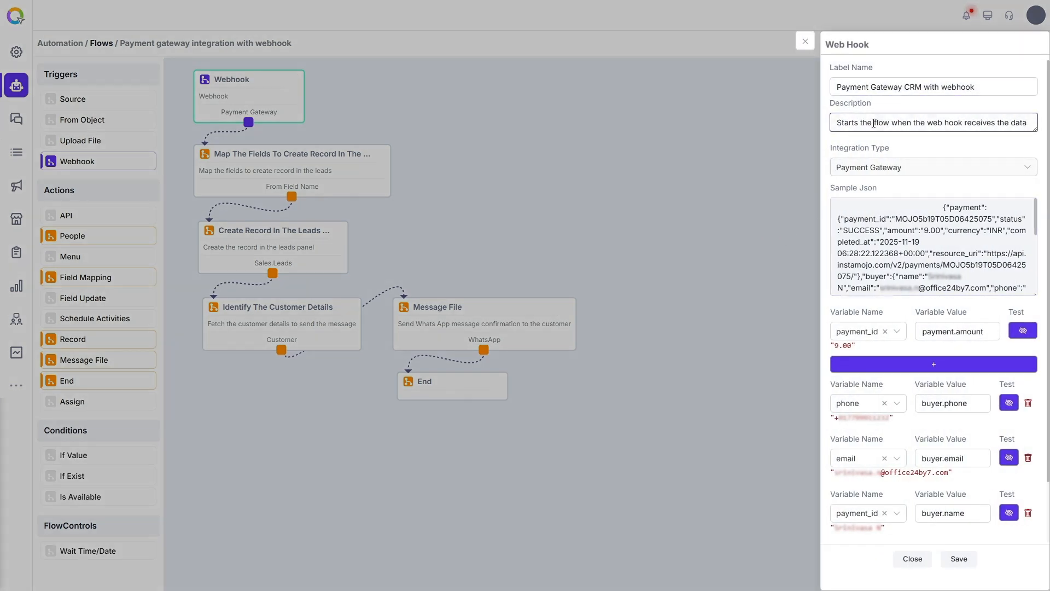
{"action": "left_click", "coordinate": [984, 171]}
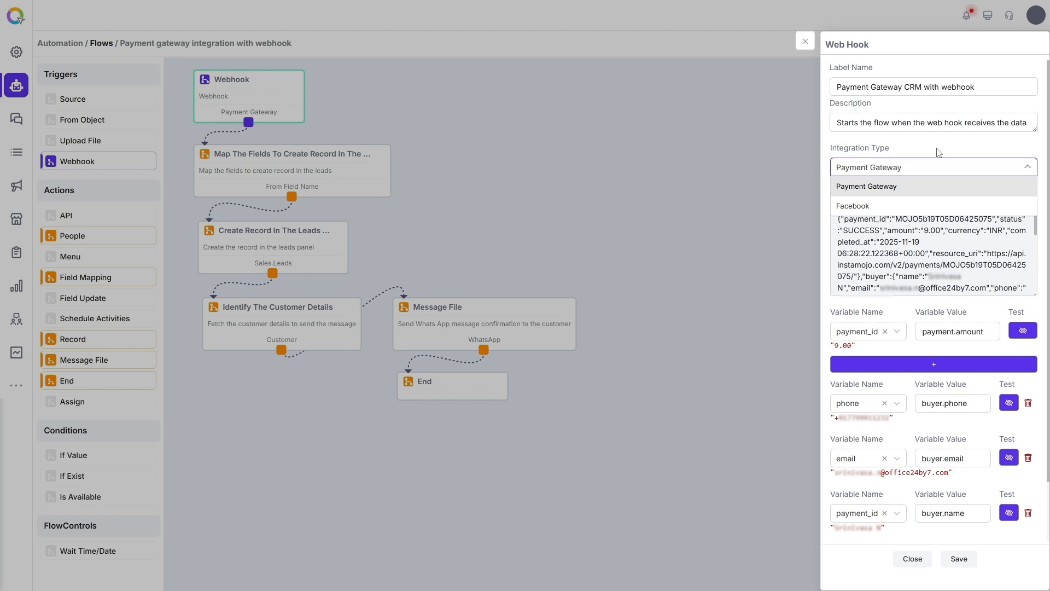
{"action": "left_click", "coordinate": [866, 241]}
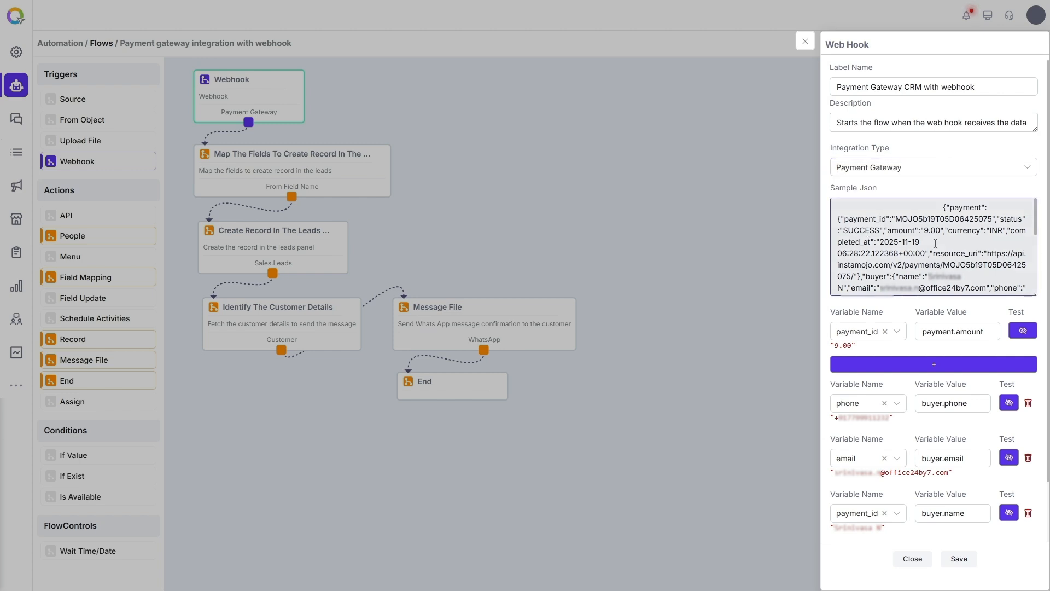
- Examine the webhook's Sample Json and compare its buyer and purpose entries with the mapped variables
{"action": "scroll", "coordinate": [936, 271], "scroll_direction": "down", "scroll_amount": 5}
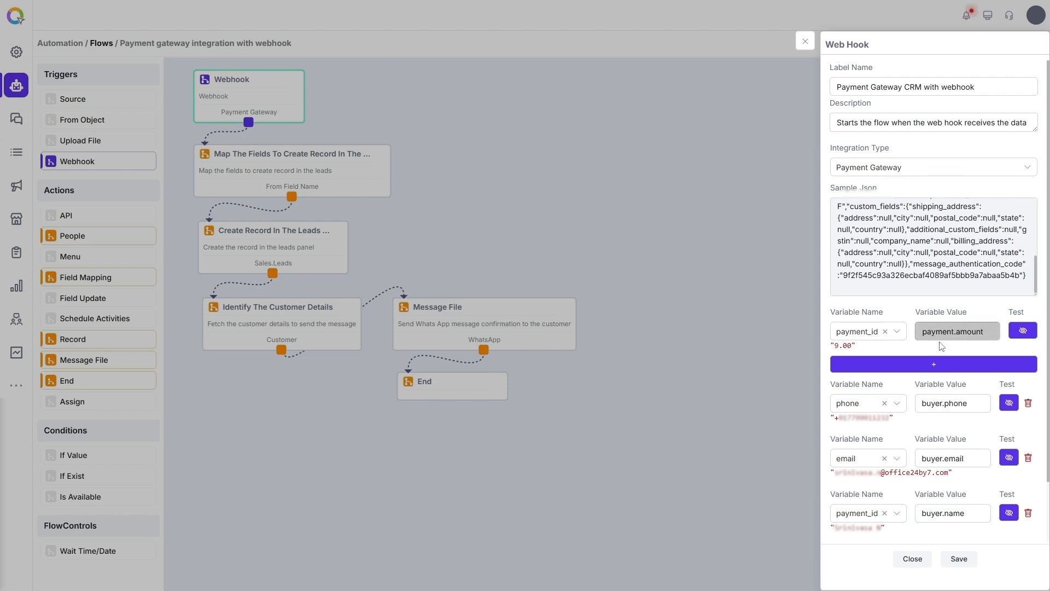
{"action": "scroll", "coordinate": [884, 261], "scroll_direction": "up", "scroll_amount": 5}
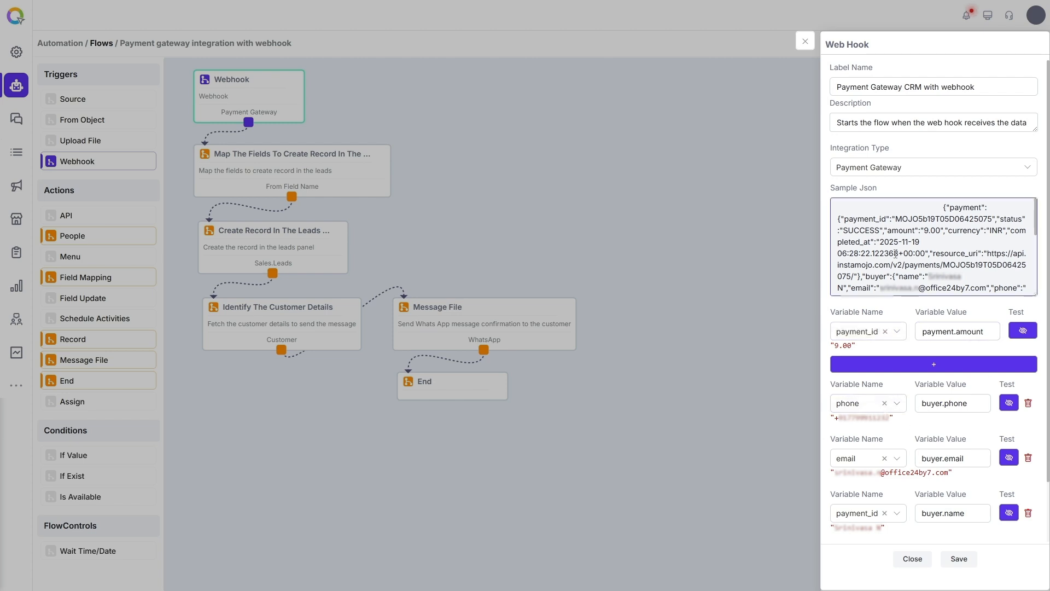
{"action": "scroll", "coordinate": [986, 245], "scroll_direction": "down", "scroll_amount": 1}
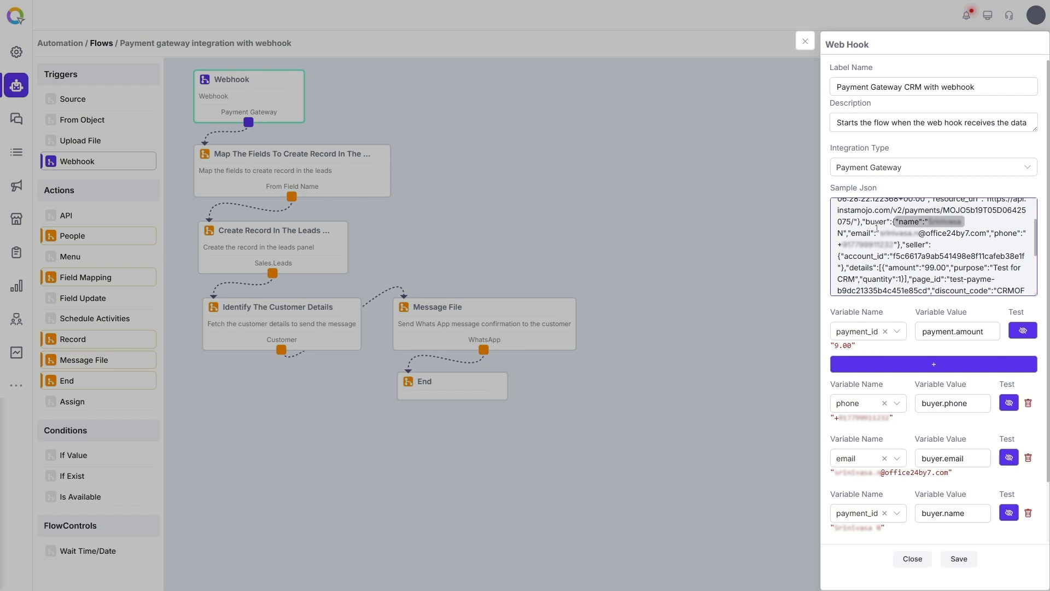
{"action": "left_click", "coordinate": [1005, 234]}
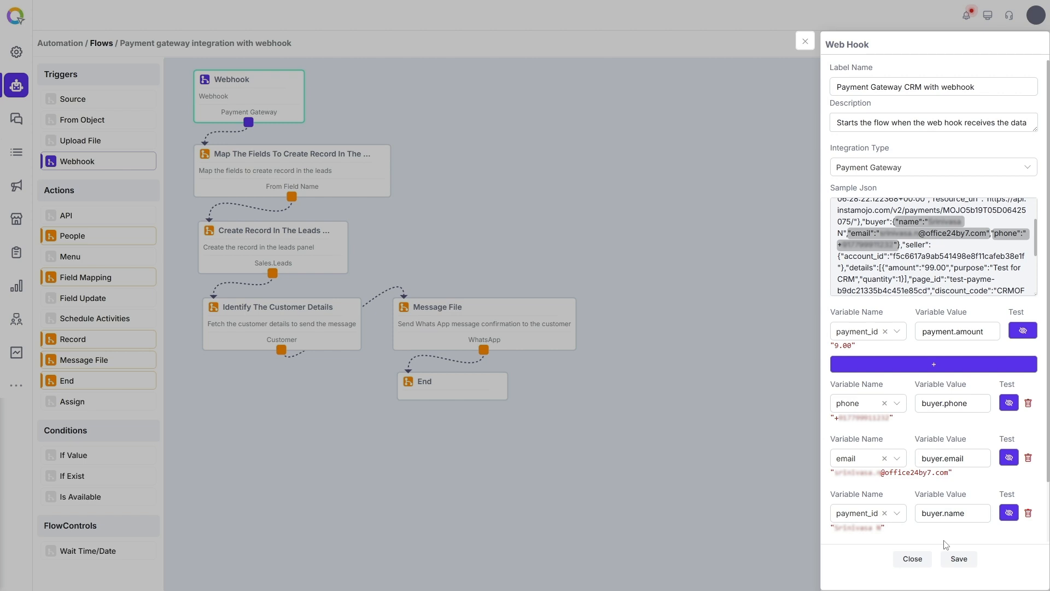
{"action": "scroll", "coordinate": [911, 500], "scroll_direction": "down", "scroll_amount": 2}
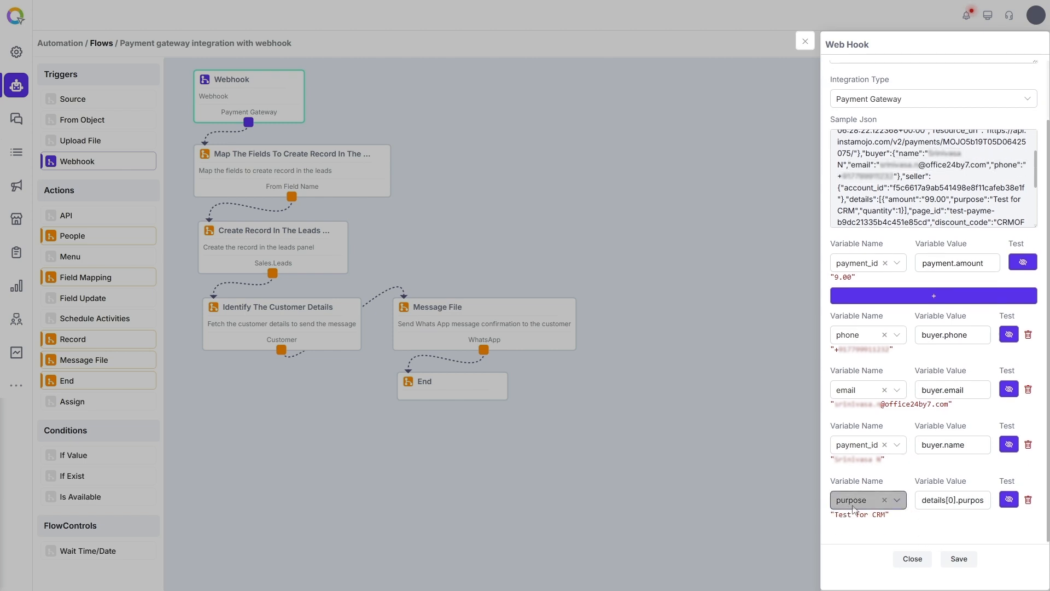
{"action": "scroll", "coordinate": [961, 201], "scroll_direction": "down", "scroll_amount": 5}
{"action": "scroll", "coordinate": [962, 201], "scroll_direction": "up", "scroll_amount": 7}
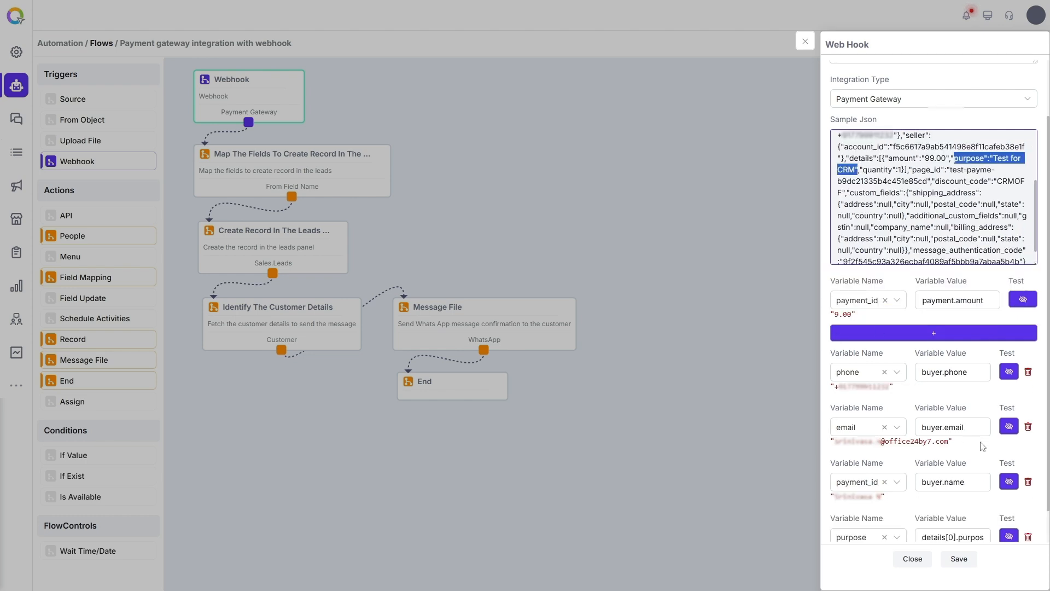
{"action": "scroll", "coordinate": [949, 525], "scroll_direction": "down", "scroll_amount": 1}
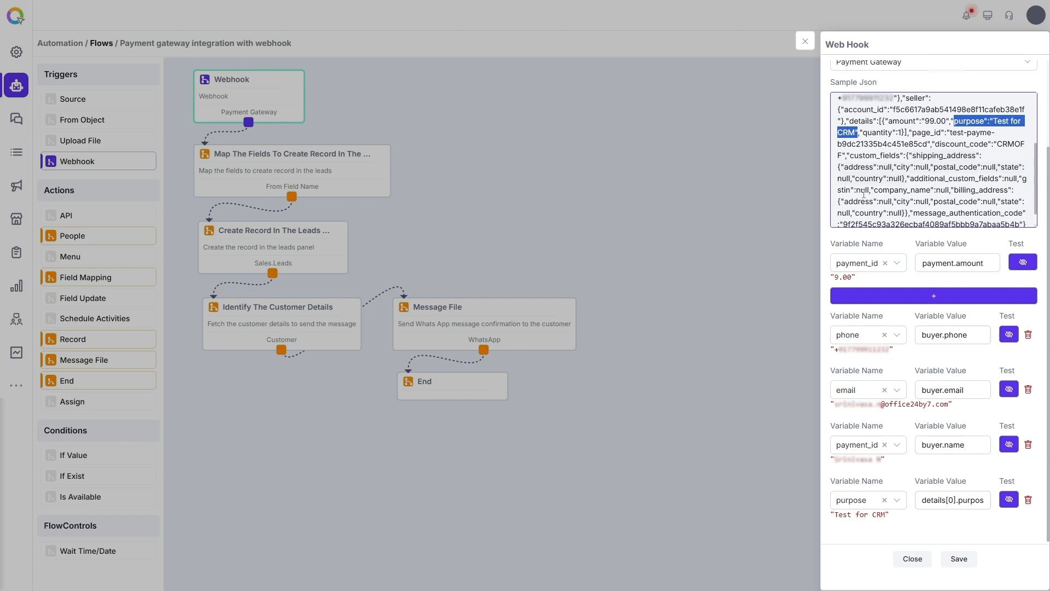
{"action": "left_click", "coordinate": [903, 194]}
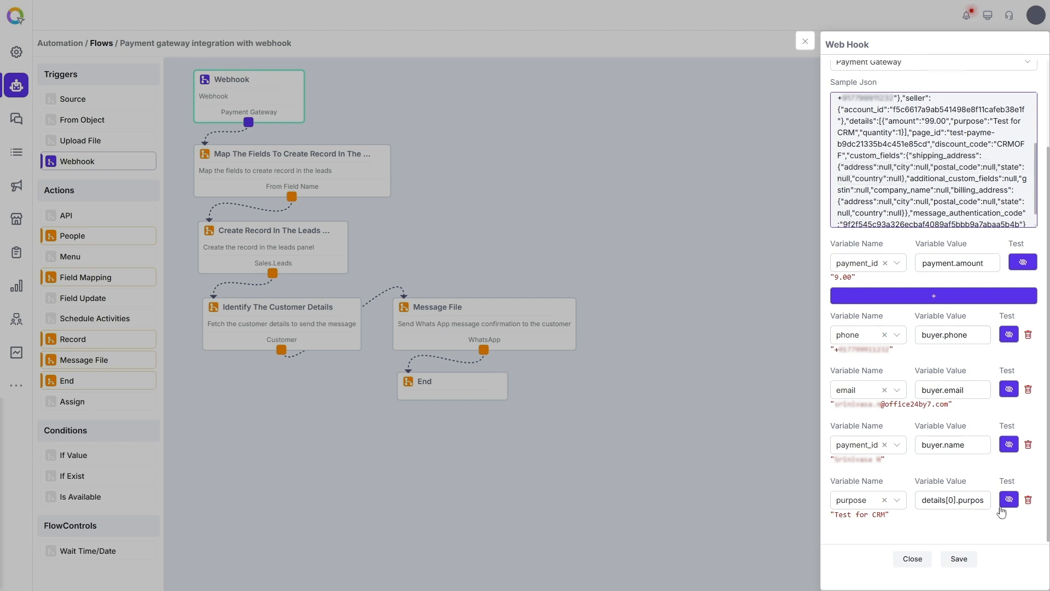
- Browse the variable names available for the purpose and phone rows, keep the current choices, and save and close the Webhook settings
{"action": "left_click", "coordinate": [897, 500]}
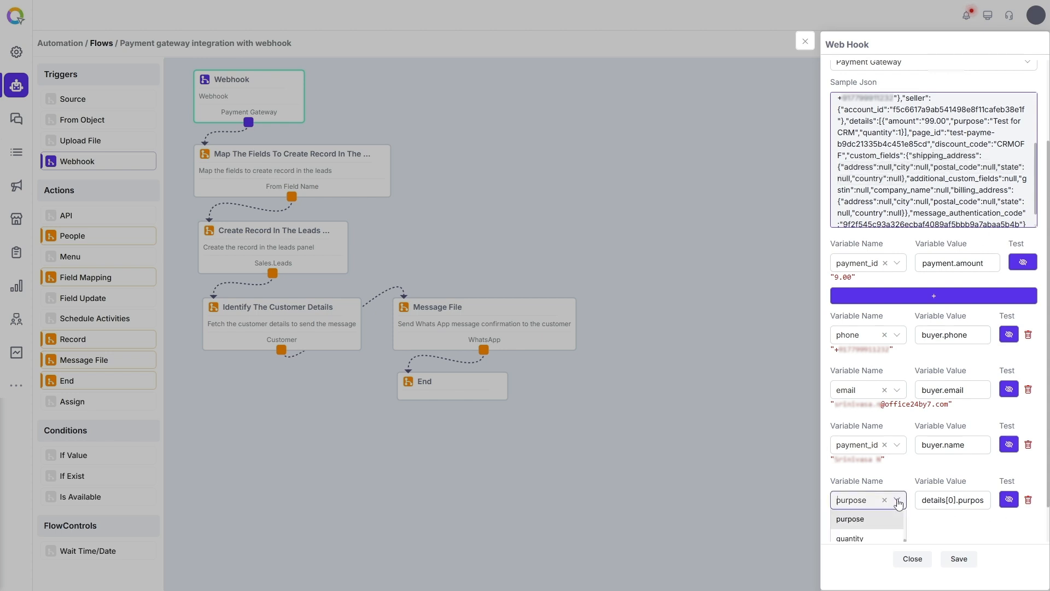
{"action": "left_click", "coordinate": [906, 466]}
{"action": "left_click", "coordinate": [893, 336]}
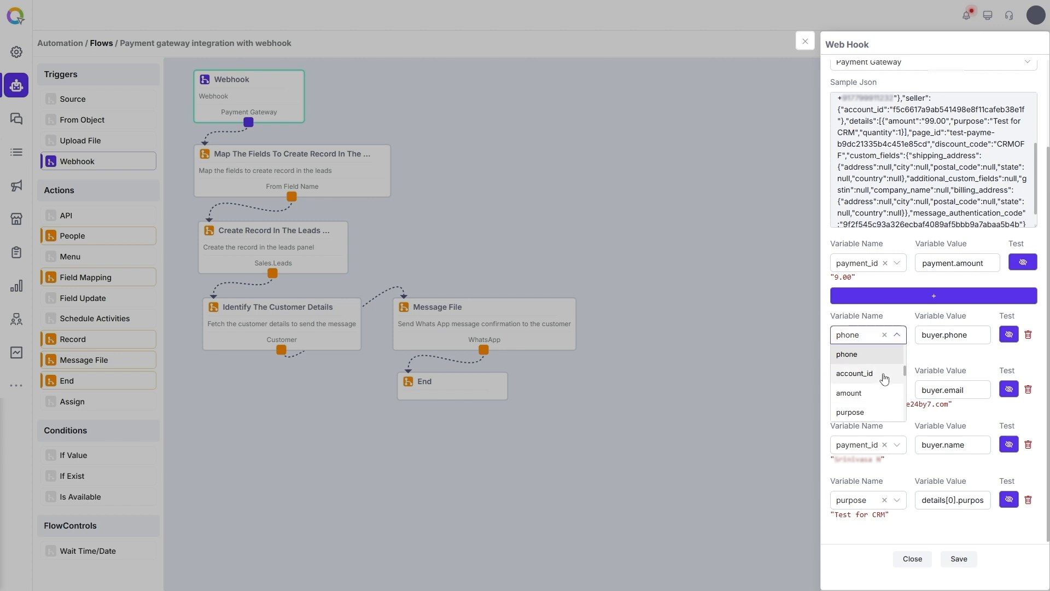
{"action": "scroll", "coordinate": [876, 390], "scroll_direction": "down", "scroll_amount": 1}
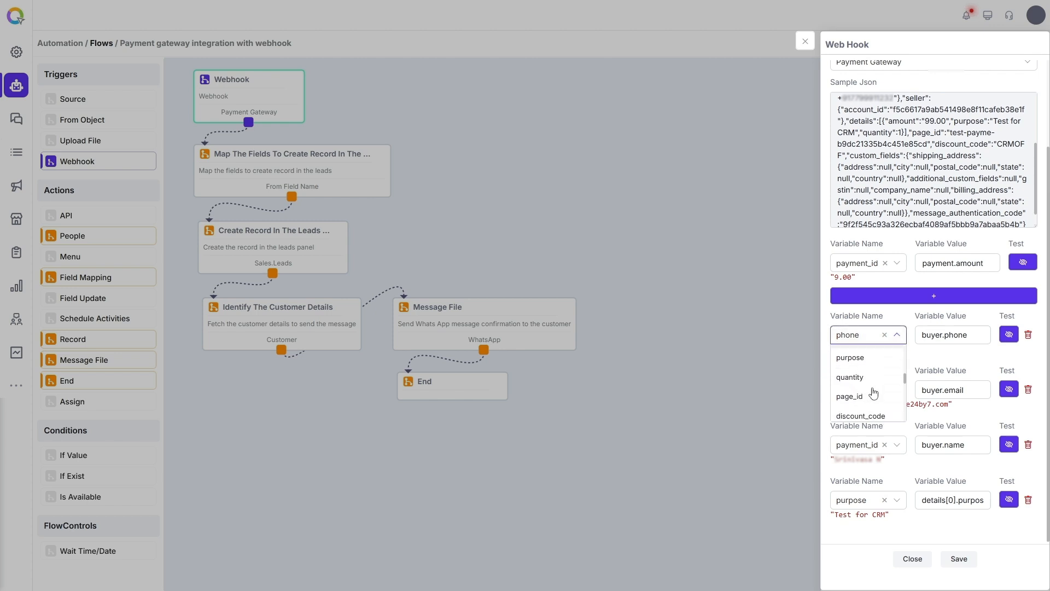
{"action": "scroll", "coordinate": [873, 392], "scroll_direction": "down", "scroll_amount": 1}
{"action": "scroll", "coordinate": [876, 394], "scroll_direction": "down", "scroll_amount": 1}
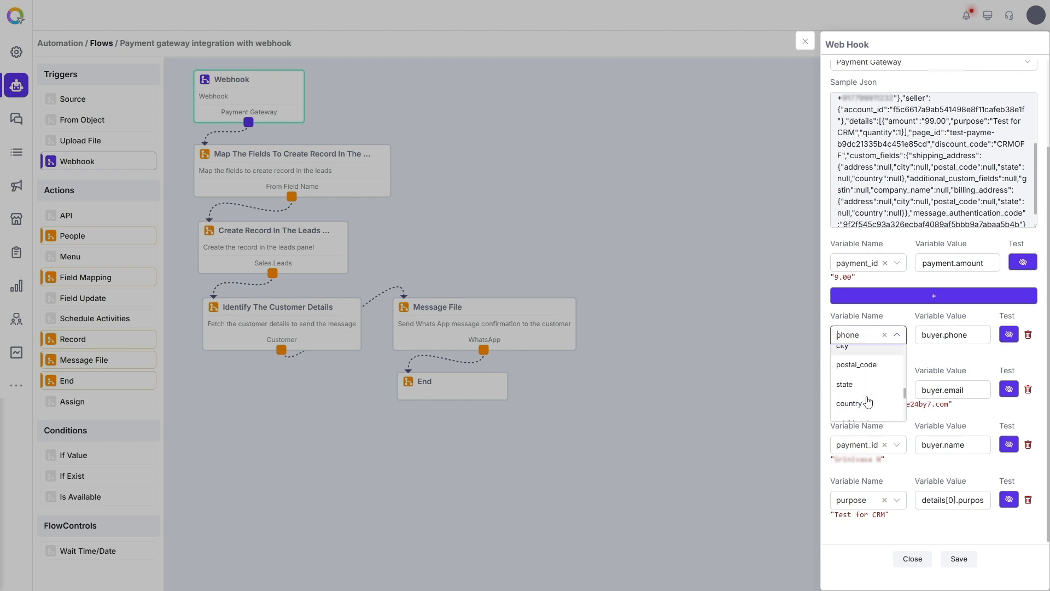
{"action": "left_click", "coordinate": [915, 397]}
{"action": "left_click", "coordinate": [947, 564]}
{"action": "left_click", "coordinate": [806, 42]}
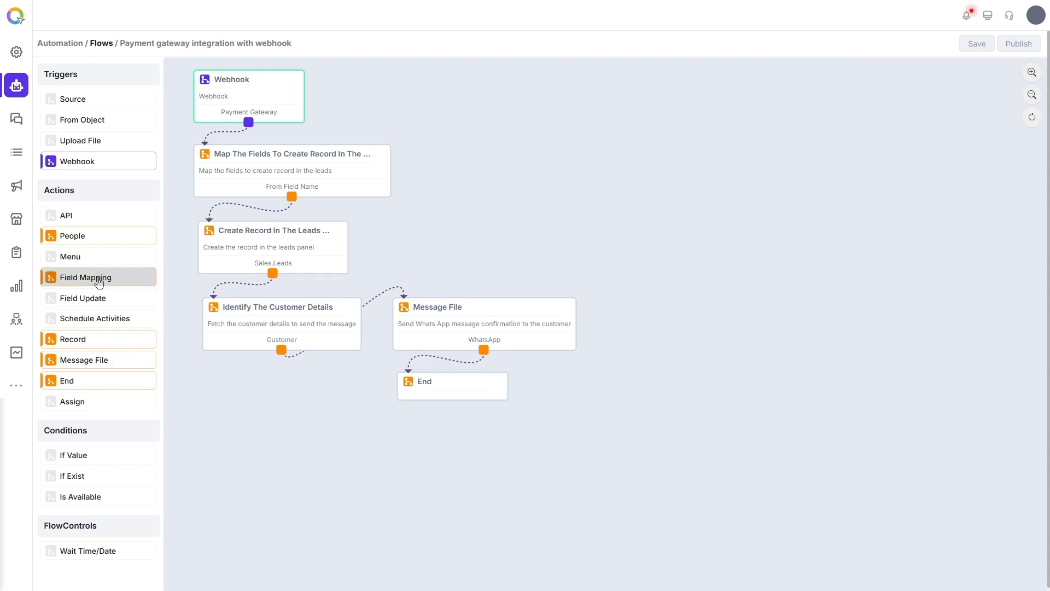
- Open the configuration of the field mapping node that creates the record in the leads
{"action": "left_click", "coordinate": [283, 157]}
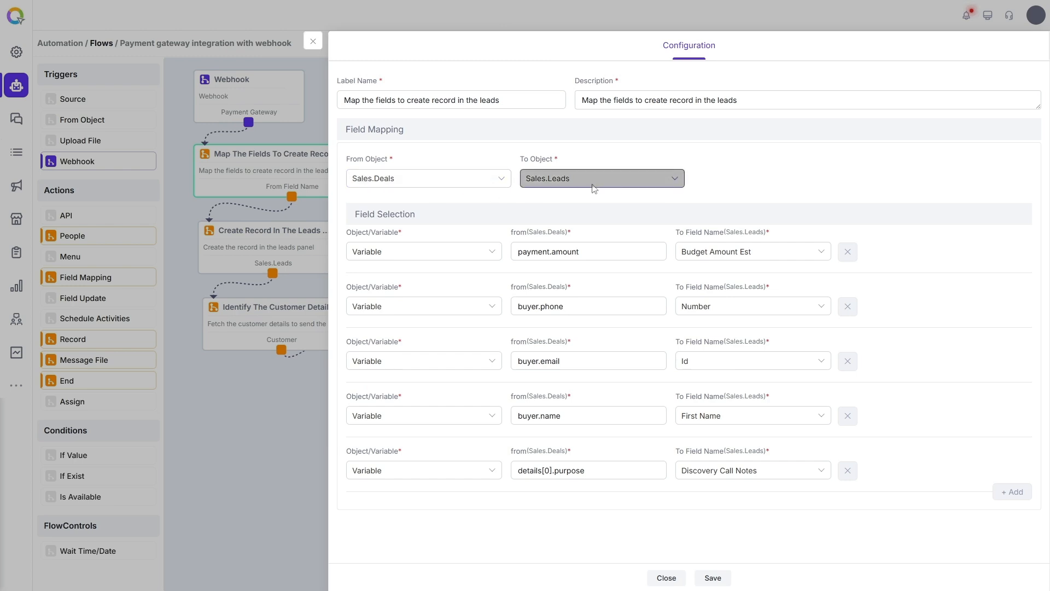
- Check the Object/Variable options for the payment.amount row of the field mapping, then close the configuration without changes
{"action": "left_click", "coordinate": [388, 256]}
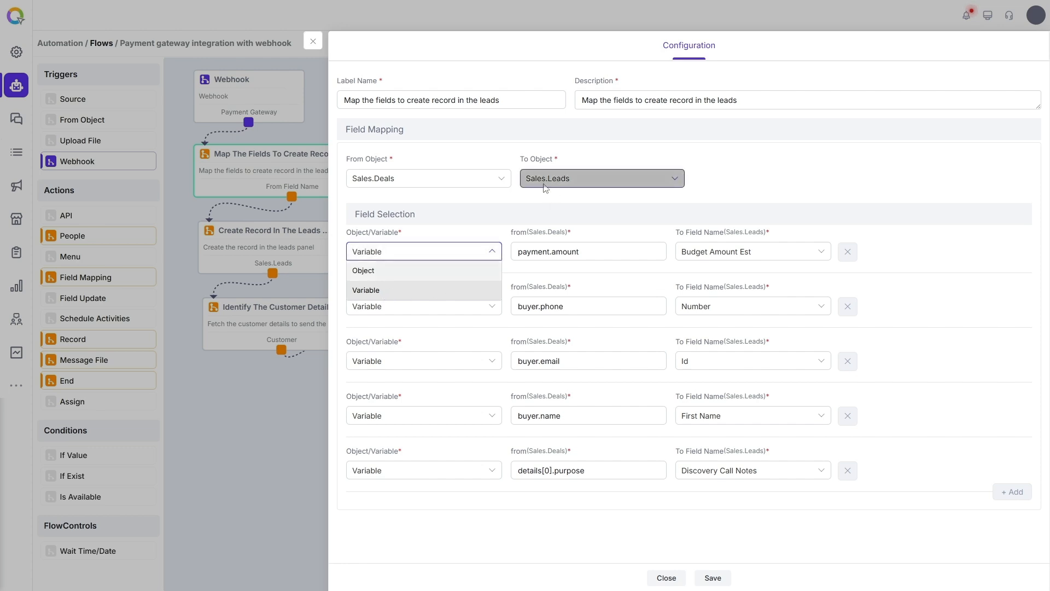
{"action": "left_click", "coordinate": [495, 237]}
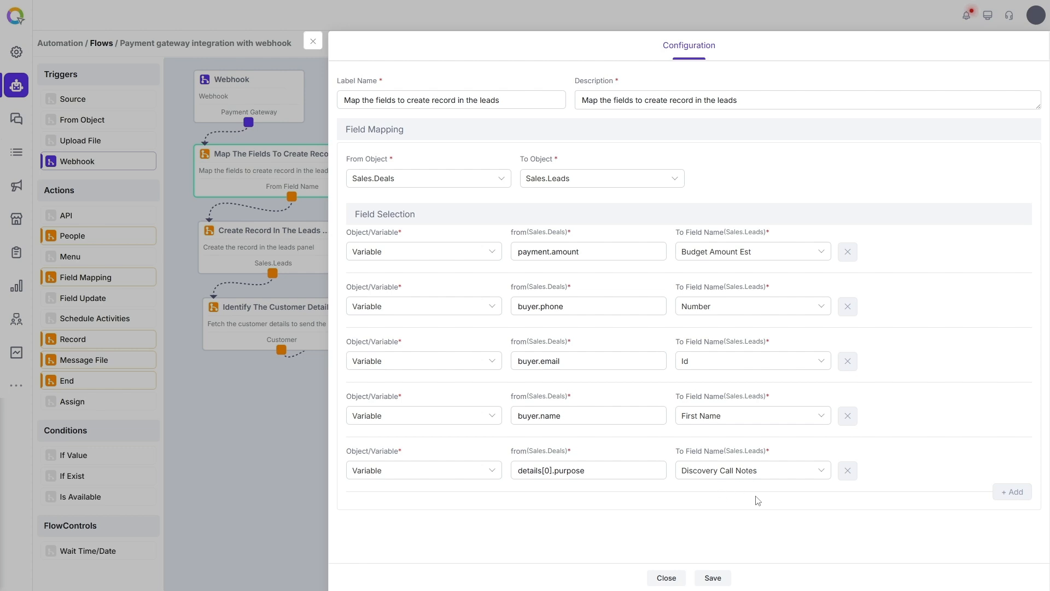
{"action": "left_click", "coordinate": [667, 578]}
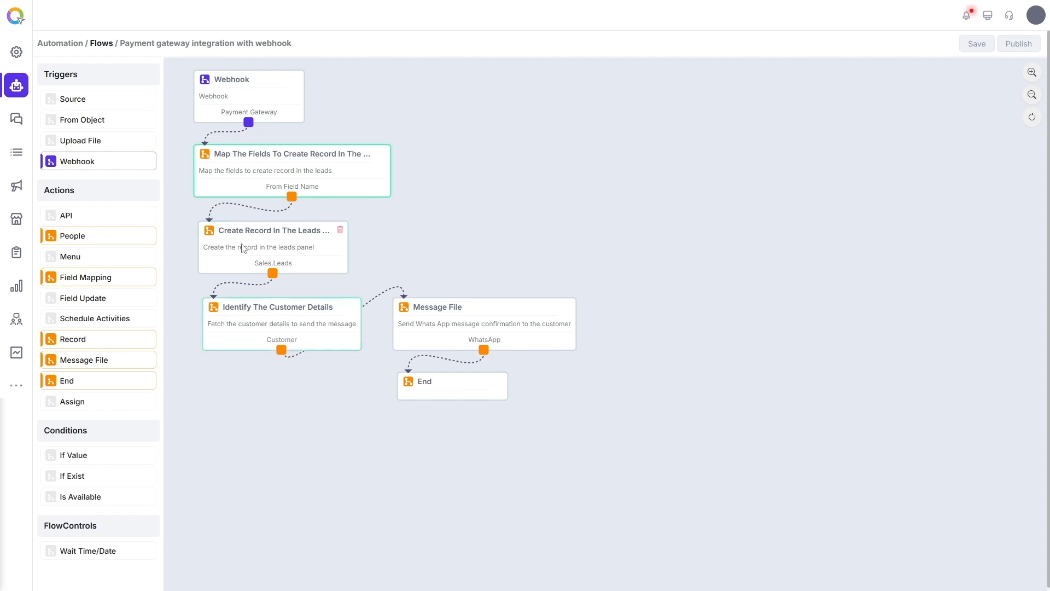
- Review the configurations of the Create Record in the leads panel and Identify the customer details nodes, closing each without changes
{"action": "left_click", "coordinate": [90, 343]}
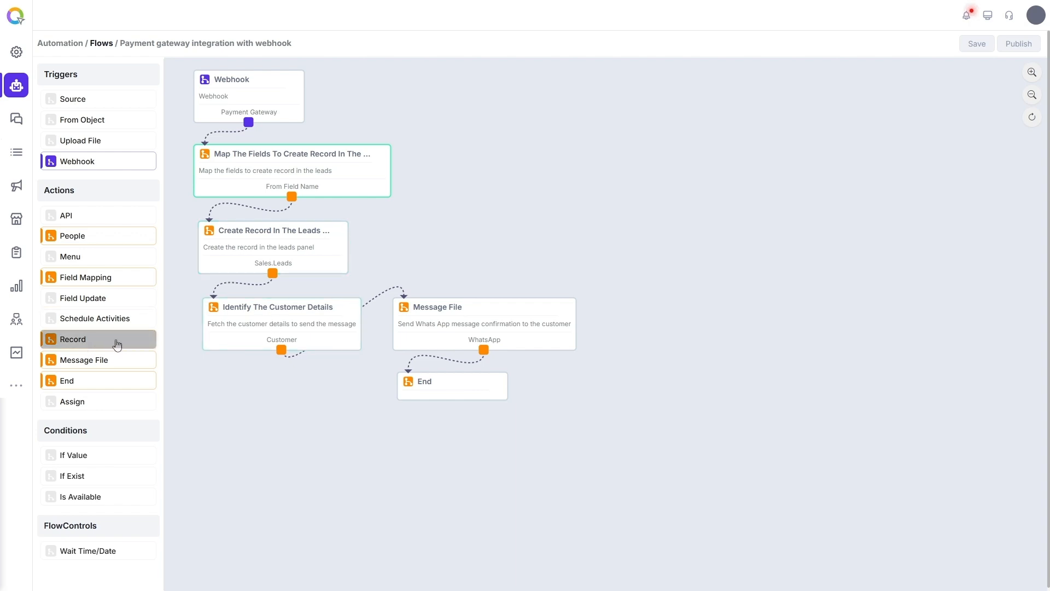
{"action": "left_click", "coordinate": [294, 232]}
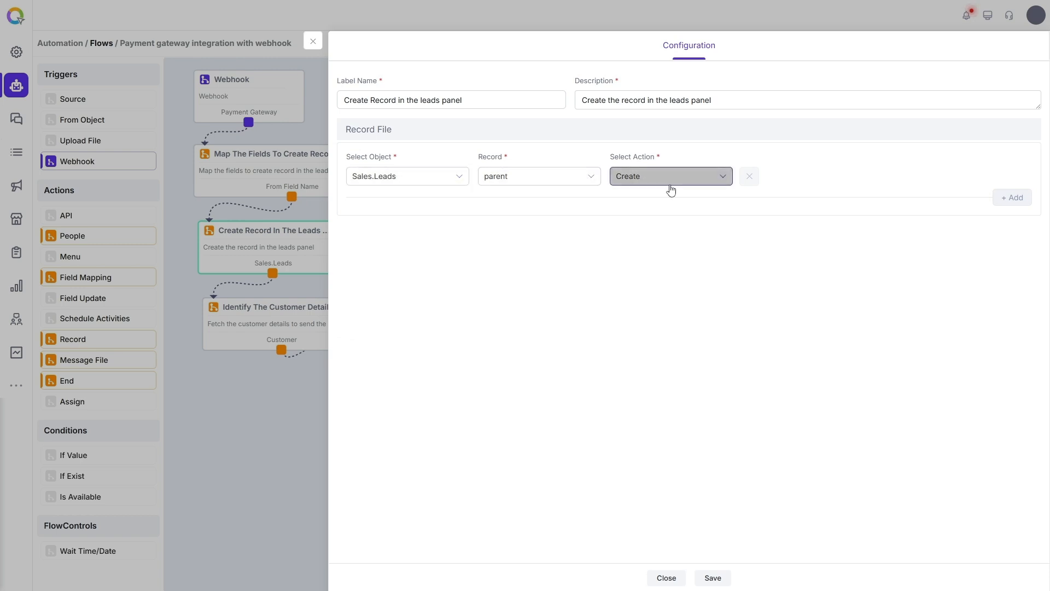
{"action": "left_click", "coordinate": [315, 45]}
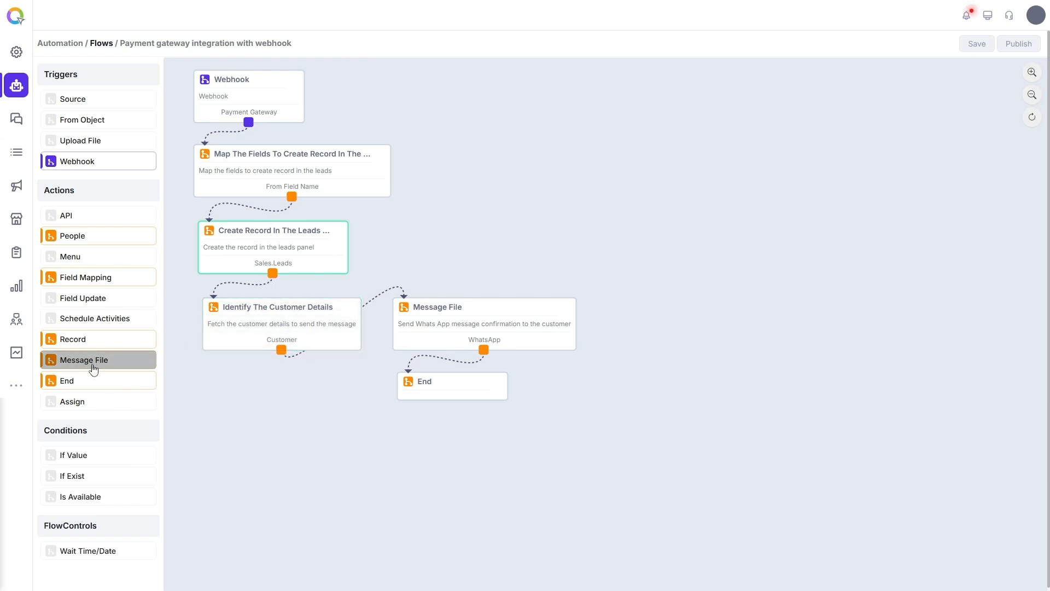
{"action": "left_click", "coordinate": [277, 306]}
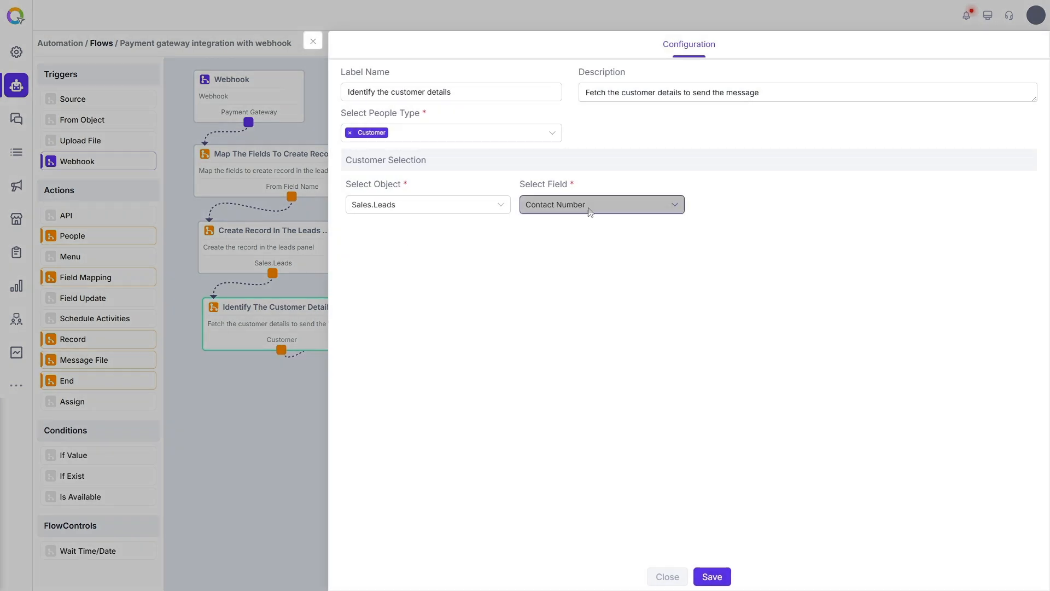
{"action": "left_click", "coordinate": [313, 41]}
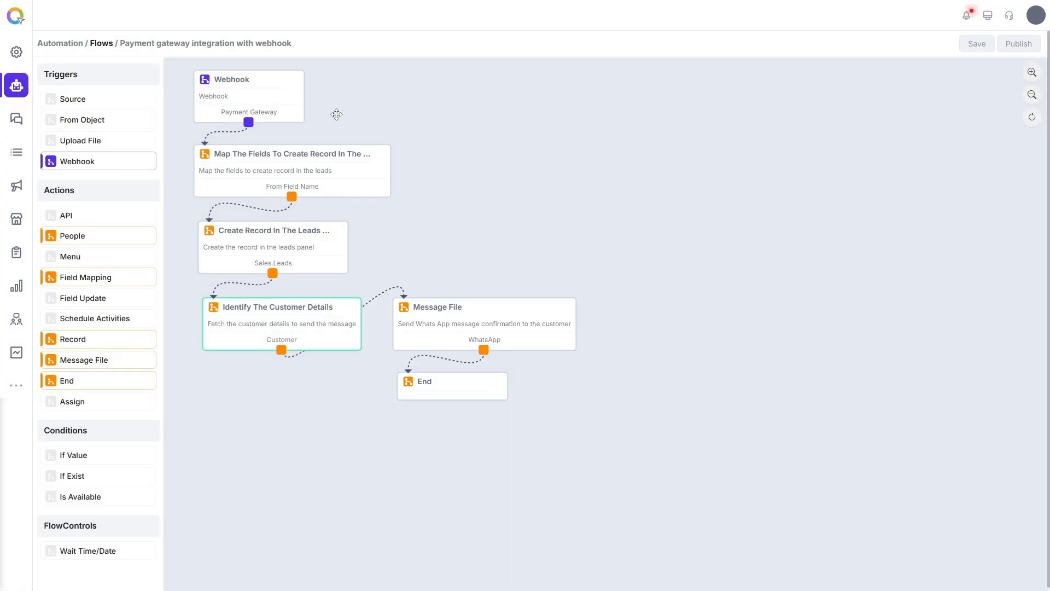
- Examine the Message File node's WhatsApp template and variable settings, including the choices for Variable1, and close the configuration without changes
{"action": "left_click", "coordinate": [453, 307]}
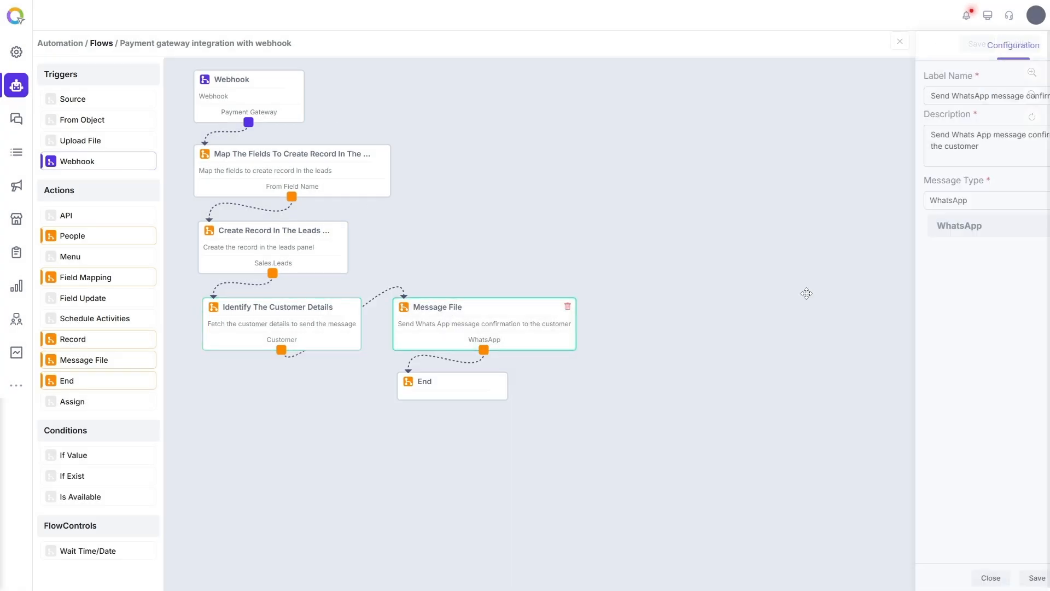
{"action": "left_click", "coordinate": [930, 234]}
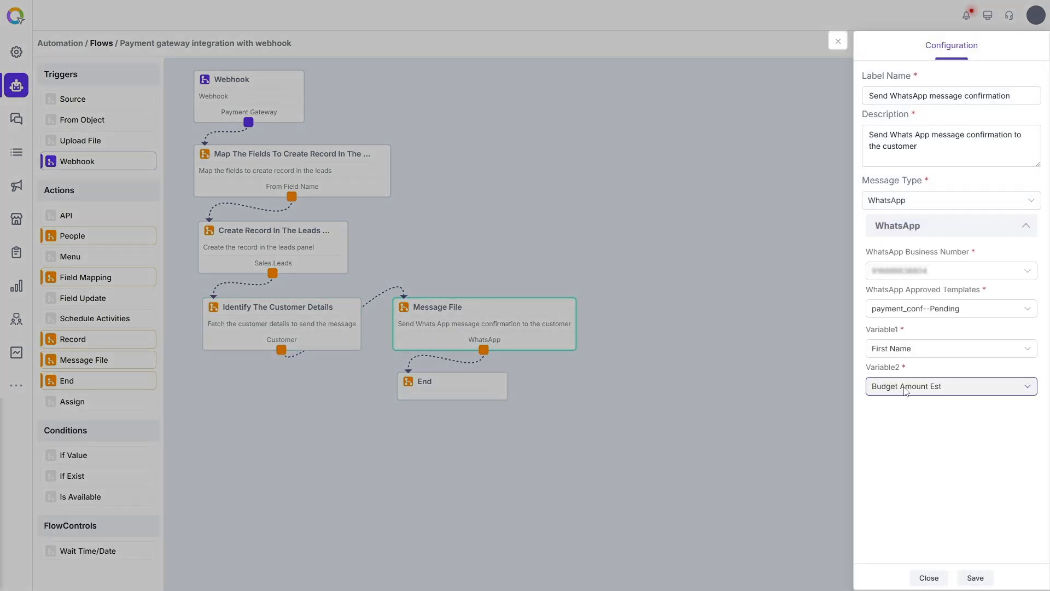
{"action": "left_click", "coordinate": [997, 350]}
{"action": "left_click", "coordinate": [976, 465]}
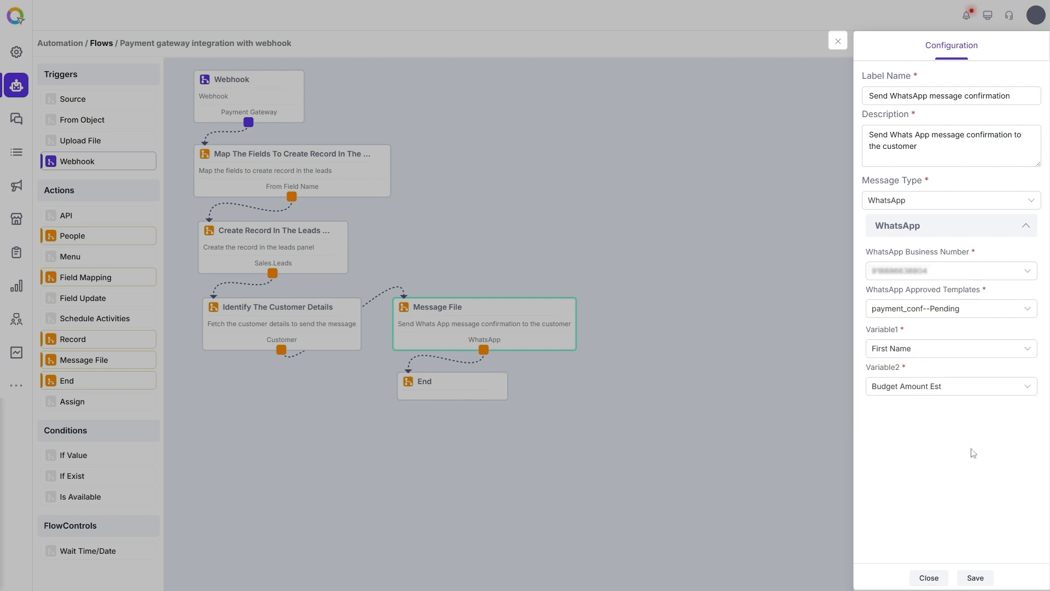
{"action": "left_click", "coordinate": [841, 45]}
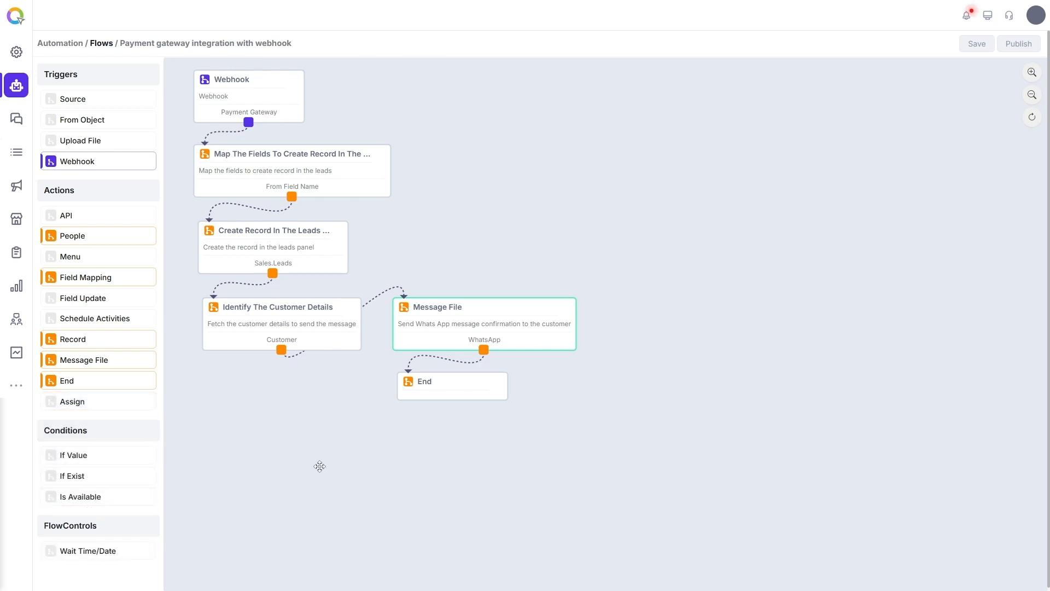
- Trace the flow on the canvas from the Webhook trigger through field mapping and lead record creation to the Message File node
{"action": "left_click", "coordinate": [278, 101]}
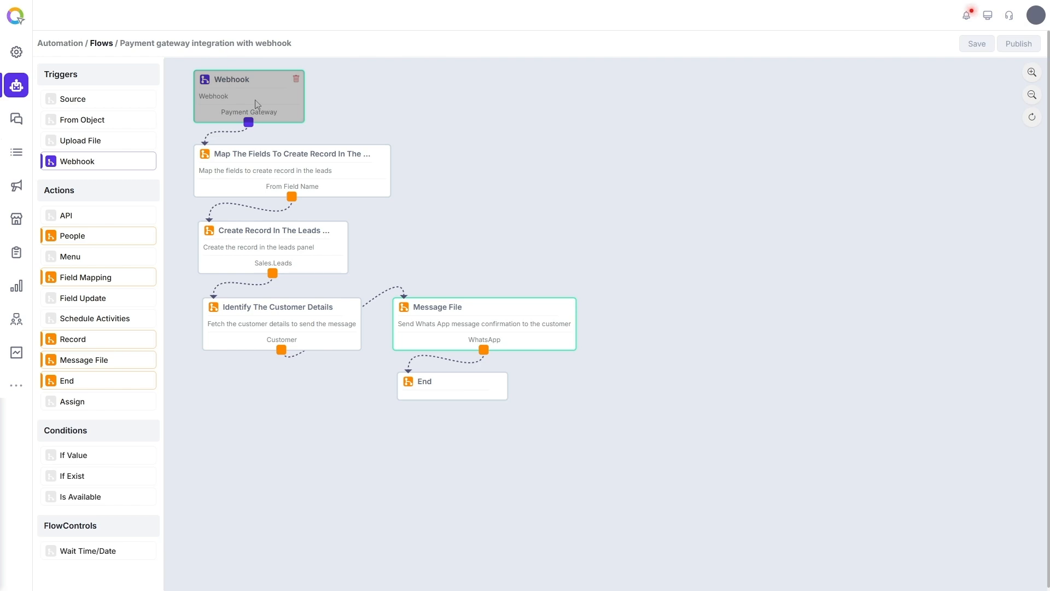
{"action": "left_click", "coordinate": [276, 155]}
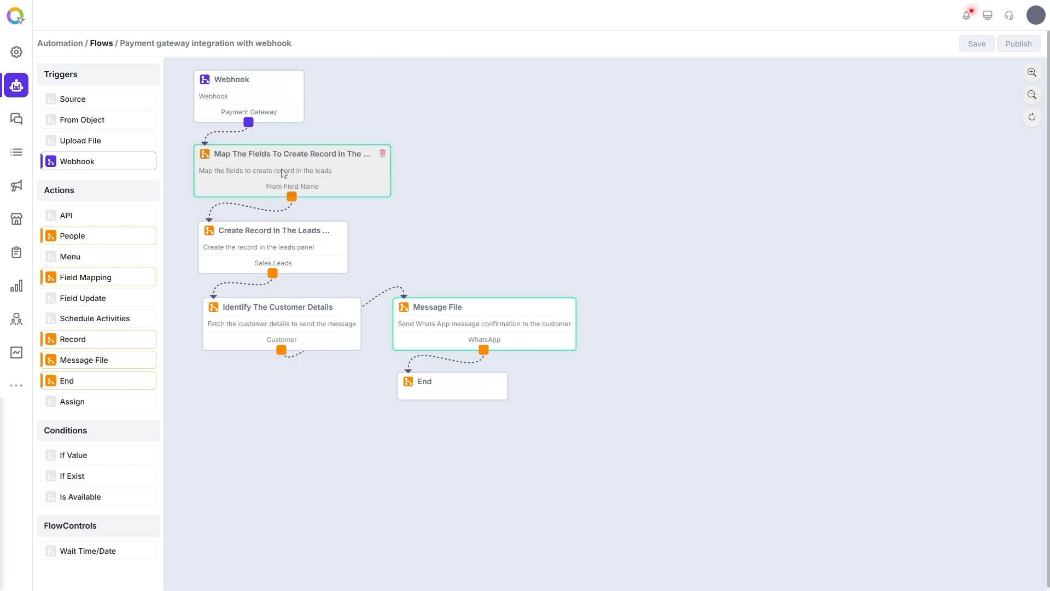
{"action": "left_click", "coordinate": [284, 249]}
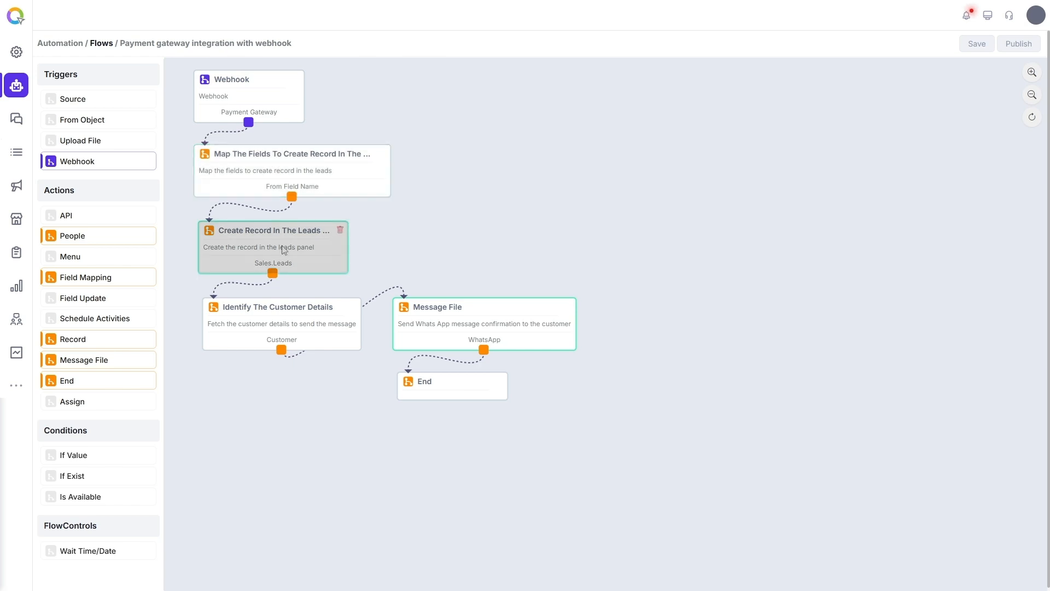
{"action": "left_click", "coordinate": [478, 345]}
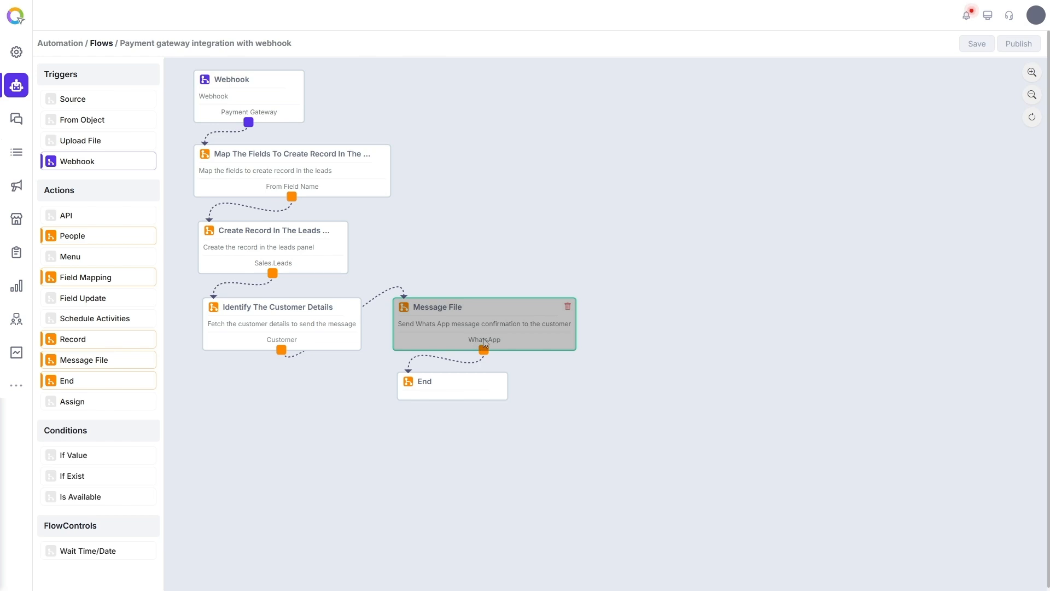
{"action": "left_click", "coordinate": [481, 339]}
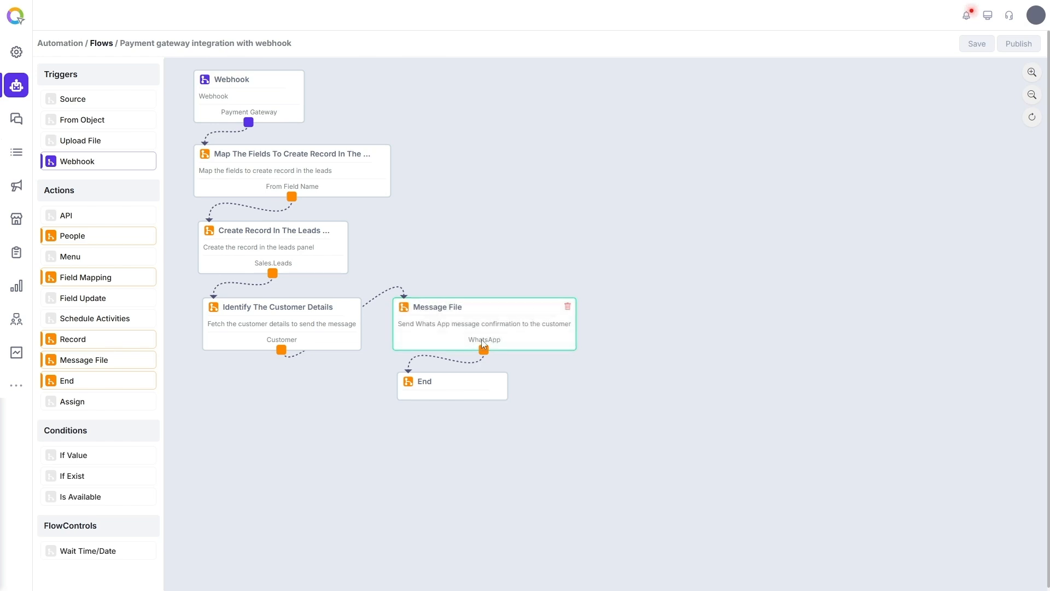